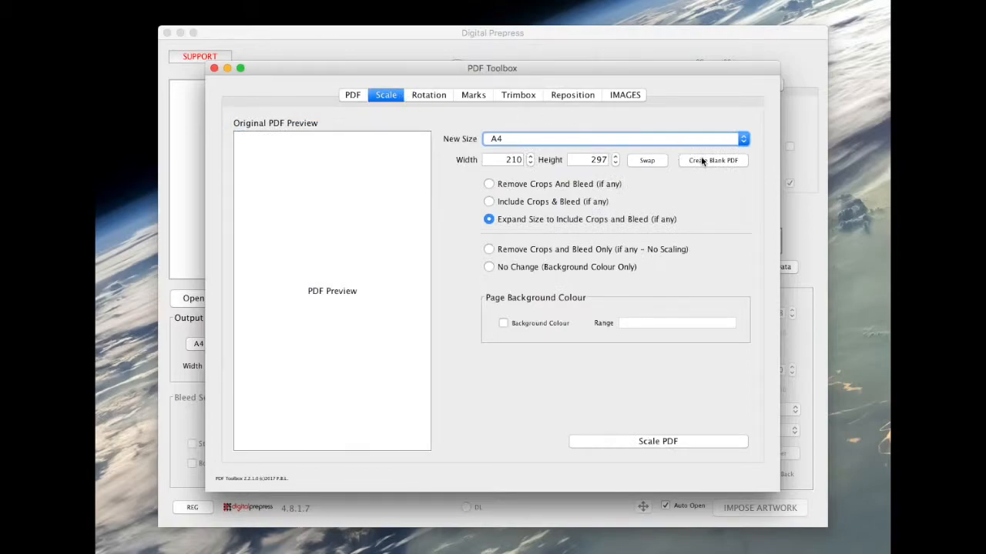
Step: Set the new page size to a width of 64 and a height of 34
left_click_drag(500, 159, 559, 169)
key("BackSpace")
type("64")
left_click_drag(592, 159, 634, 160)
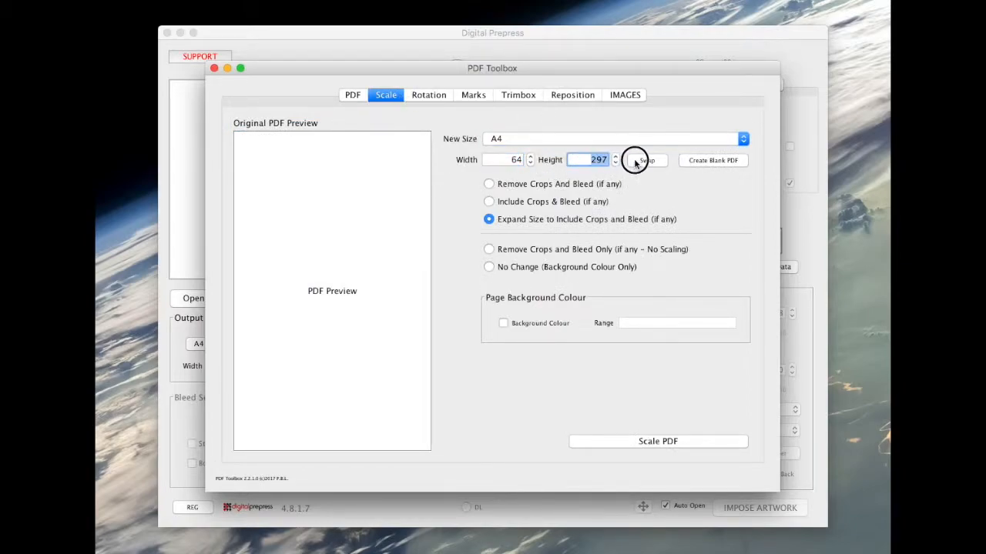
type("34")
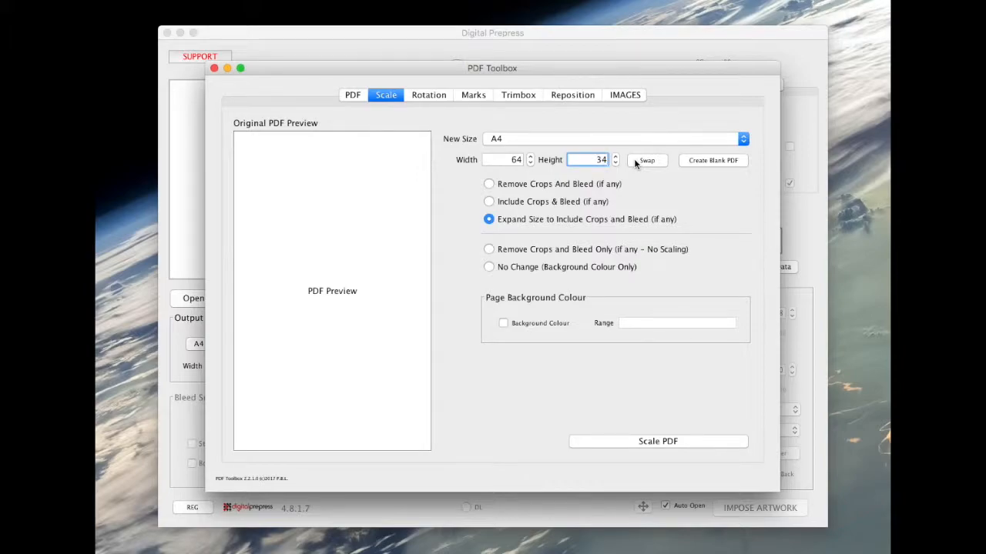
Step: Create a blank PDF saved as "blank 64 x 34.pdf" and close both its preview and the PDF Toolbox
left_click(713, 160)
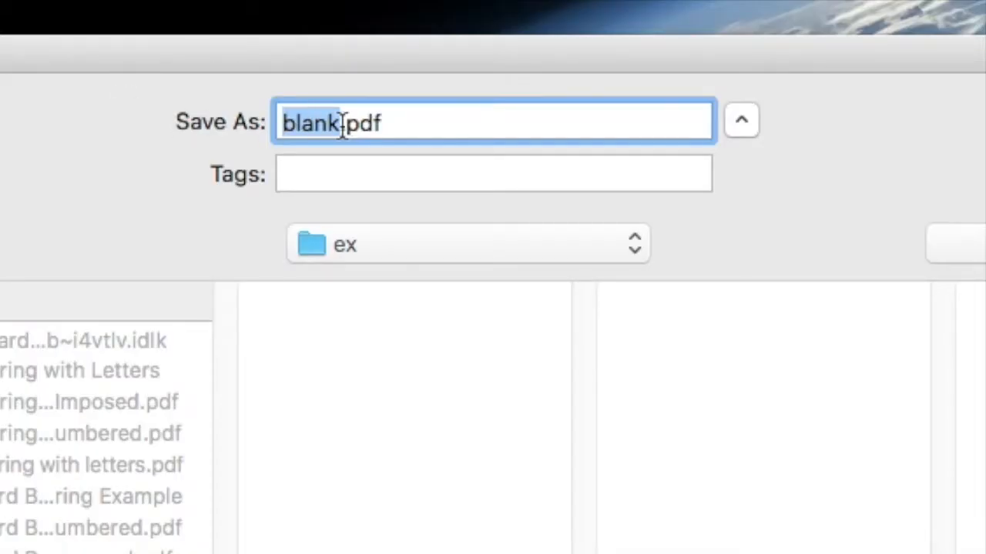
left_click(343, 124)
type("64 x 34")
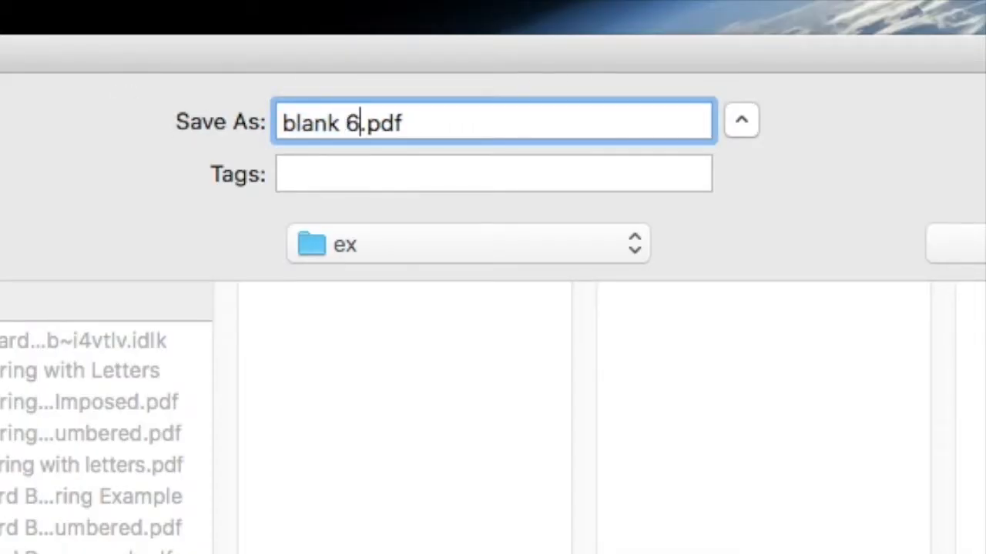
key("Return")
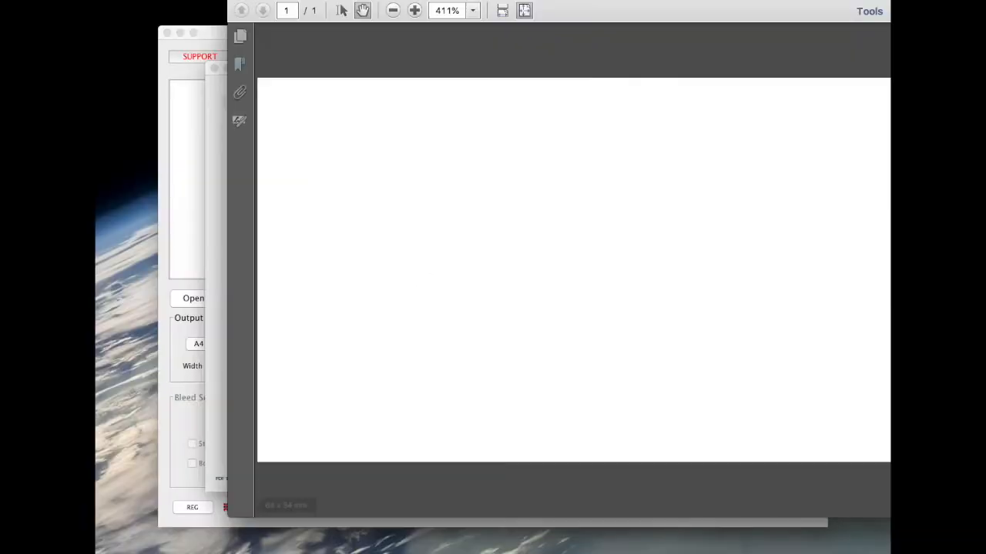
left_click(237, 40)
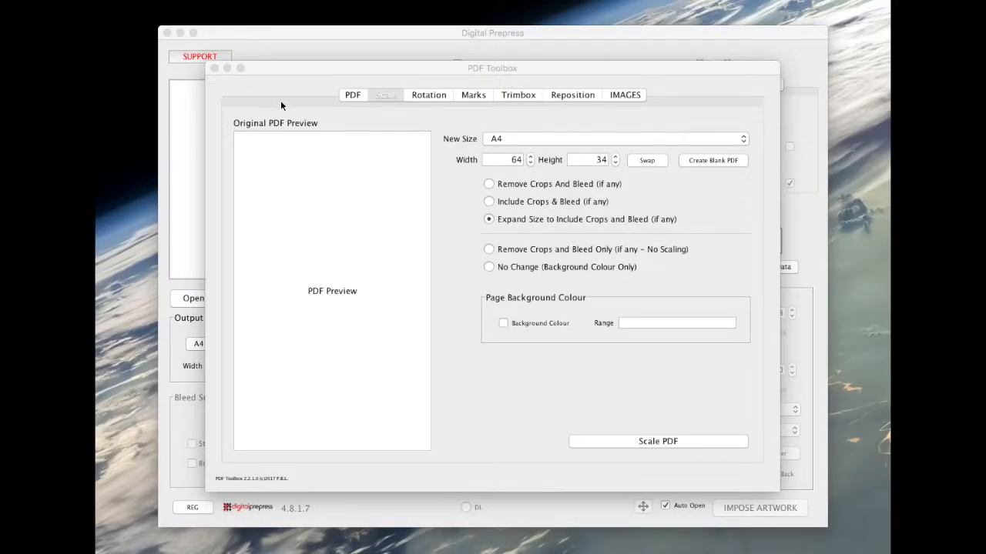
left_click(214, 68)
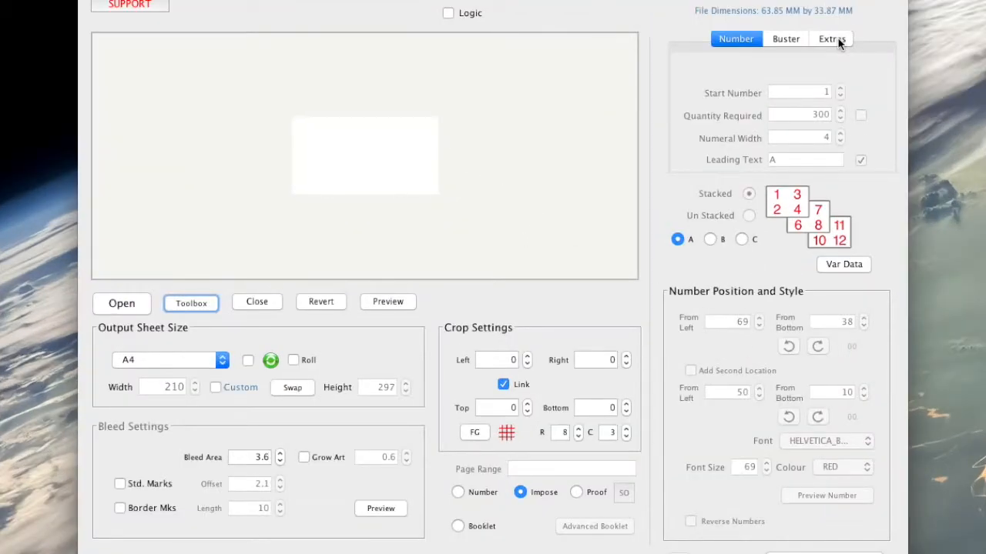
Step: Open the custom number file generator and set the start to 1 and the increment to 100
left_click(838, 40)
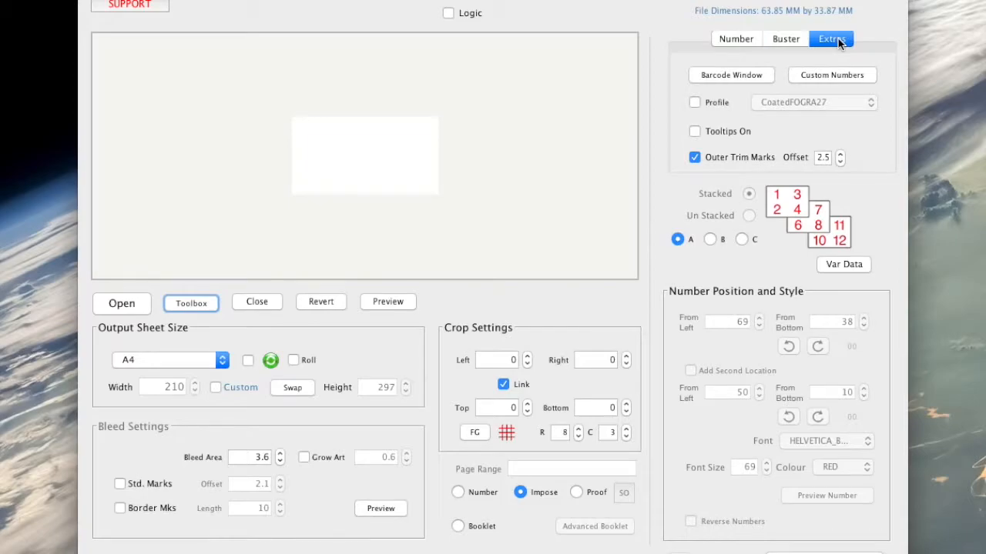
left_click(834, 75)
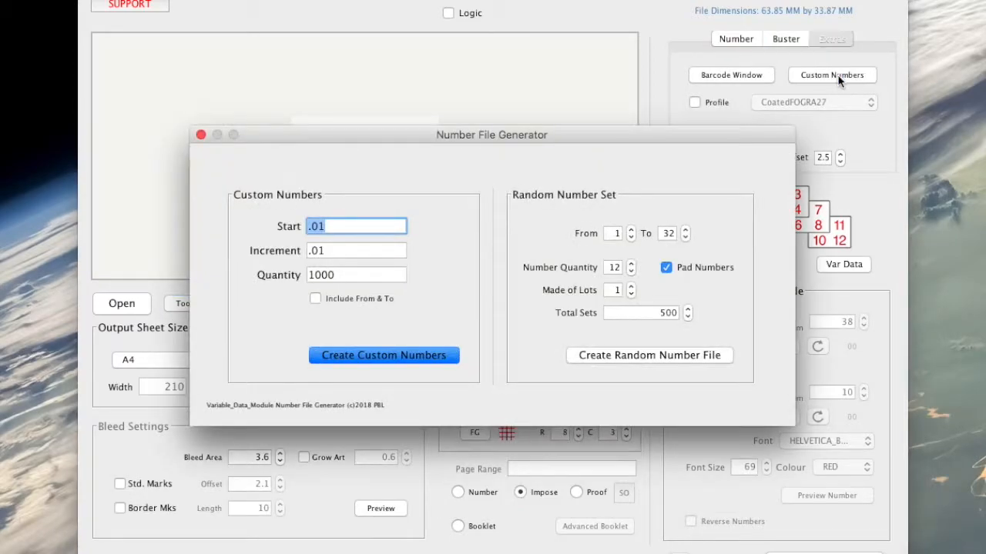
left_click(358, 229)
left_click_drag(364, 229, 260, 218)
type("1")
left_click_drag(340, 254, 275, 253)
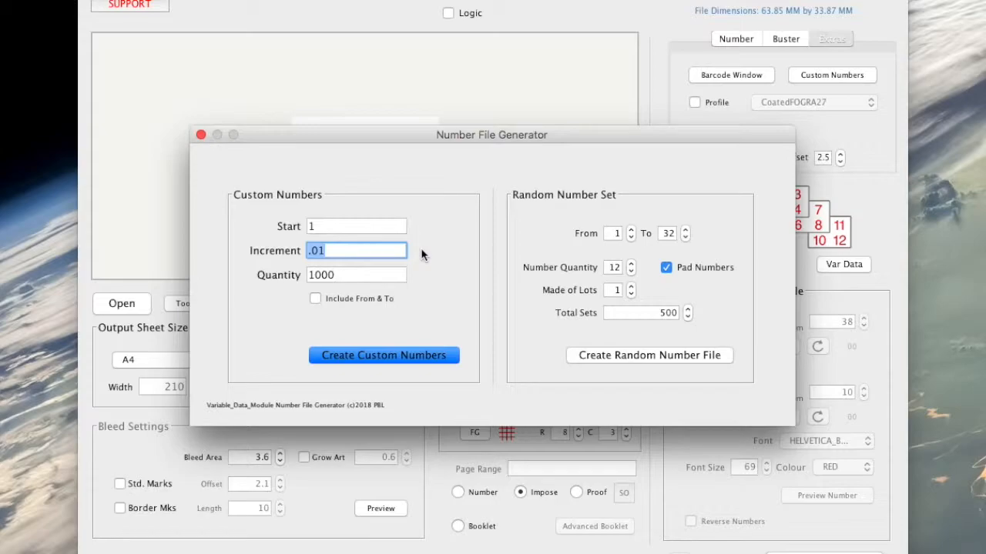
type("100")
Step: Set the quantity to 10, include the From and To values, and create the custom number file
left_click_drag(345, 275, 322, 275)
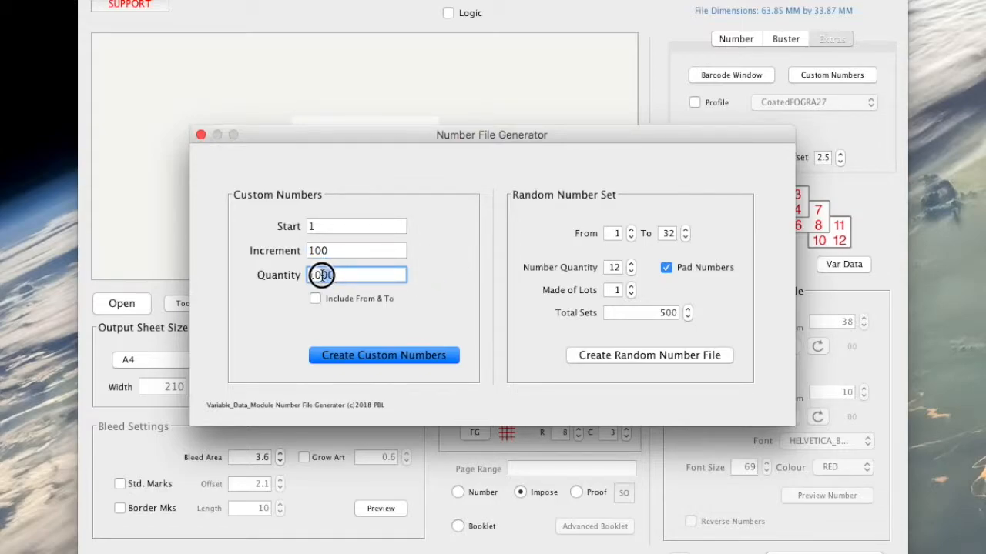
key("BackSpace")
left_click(315, 299)
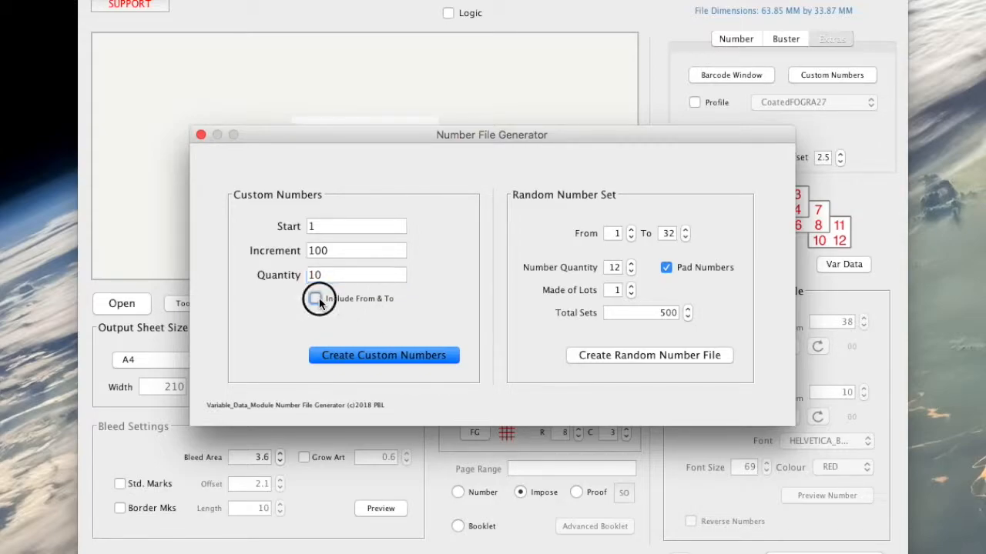
left_click(388, 350)
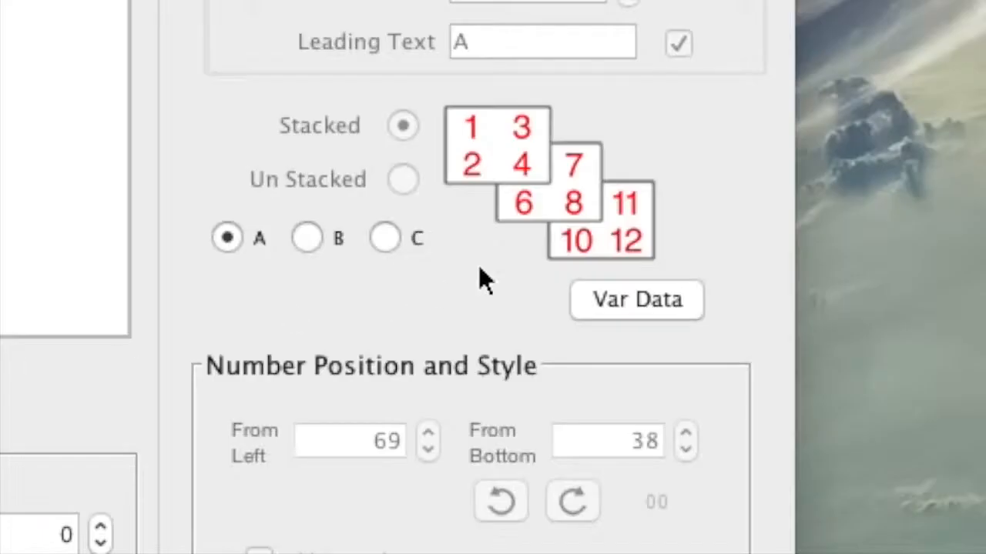
Step: Open the Variable Data Module and load the generated custom number file as its data
left_click(651, 297)
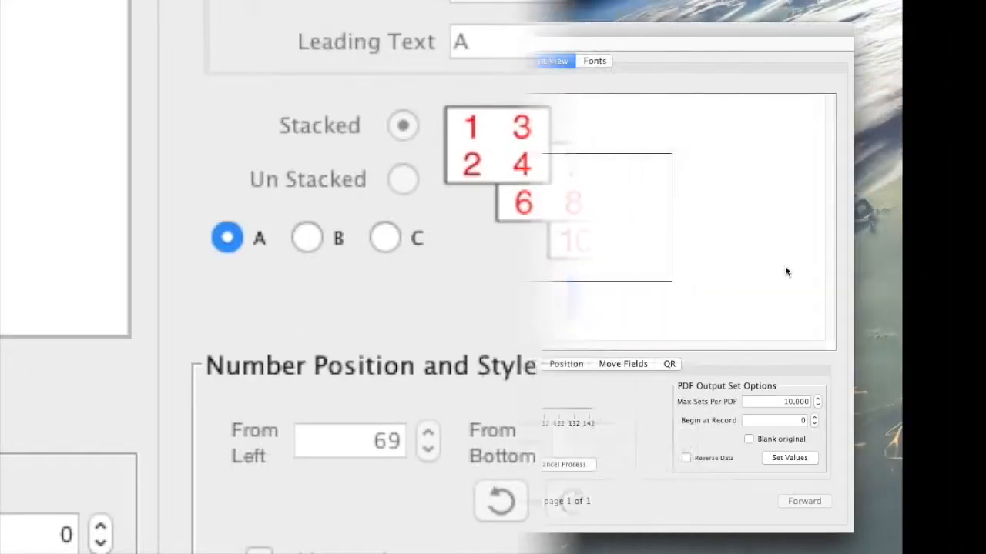
left_click(143, 43)
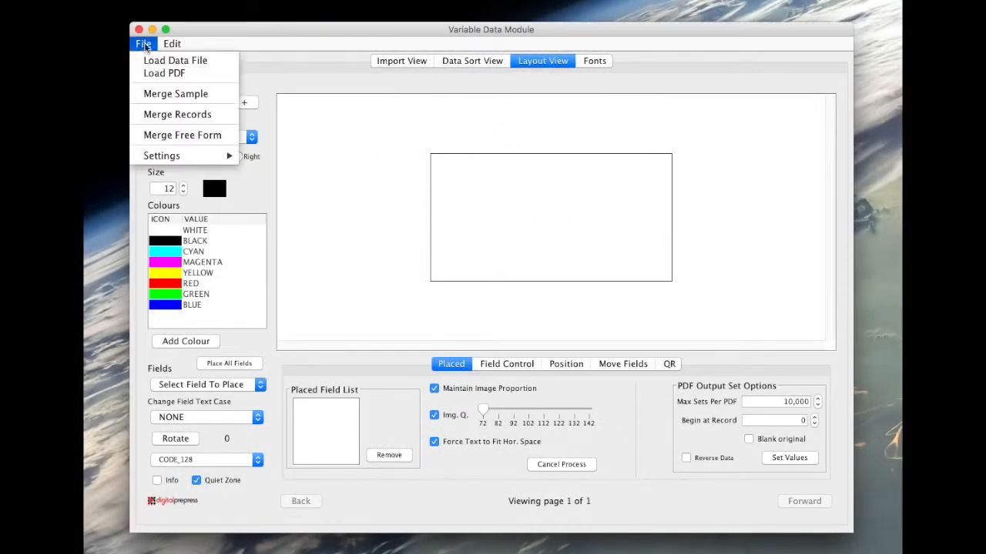
left_click(171, 62)
left_click(318, 116)
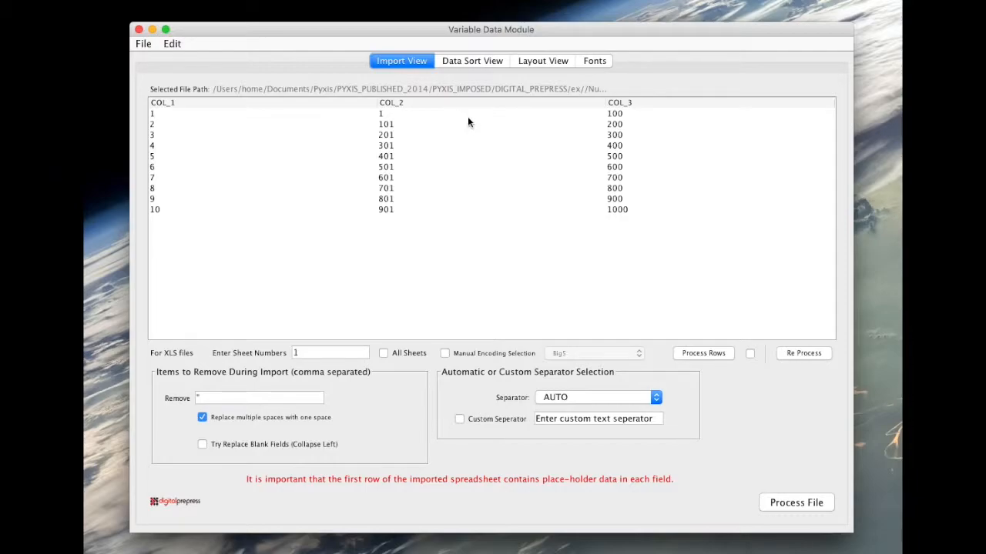
Step: Add the custom value "John Smyth Limited" to the data fields for sorting
left_click(475, 62)
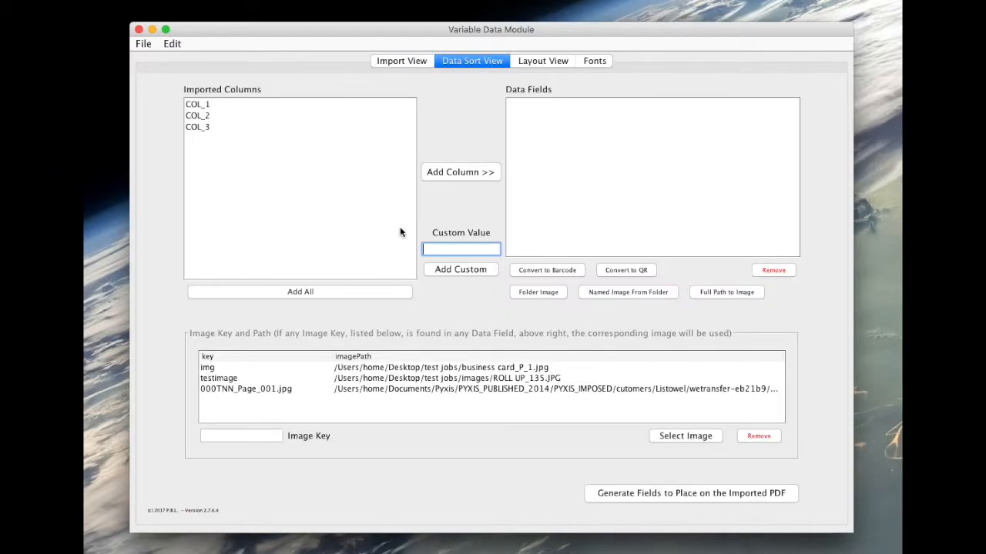
type("Jo")
type("hn Sm")
type("yth Limite")
type("d")
left_click(479, 271)
Step: Add "Docket Book" as a second custom data field
left_click(477, 247)
triple_click(479, 249)
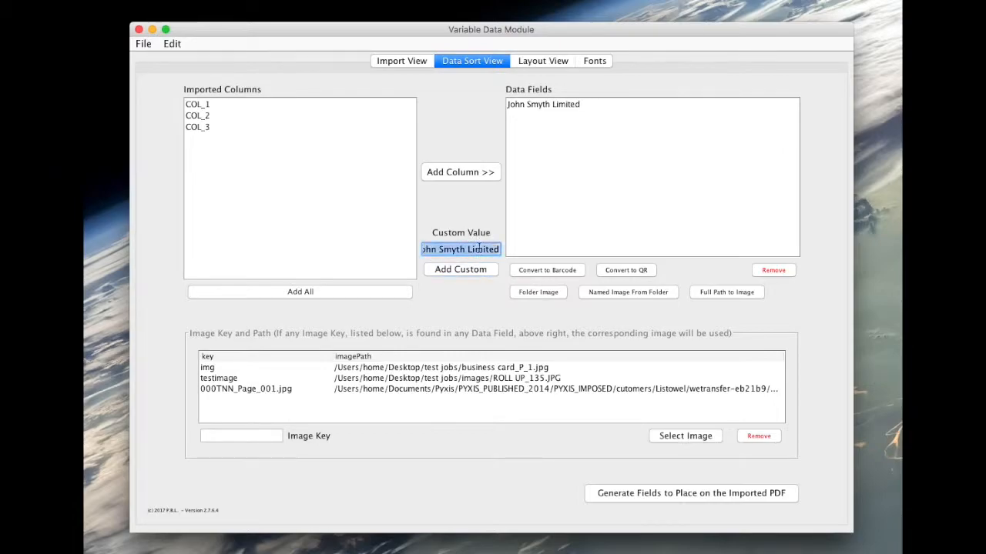
type("Docket Book")
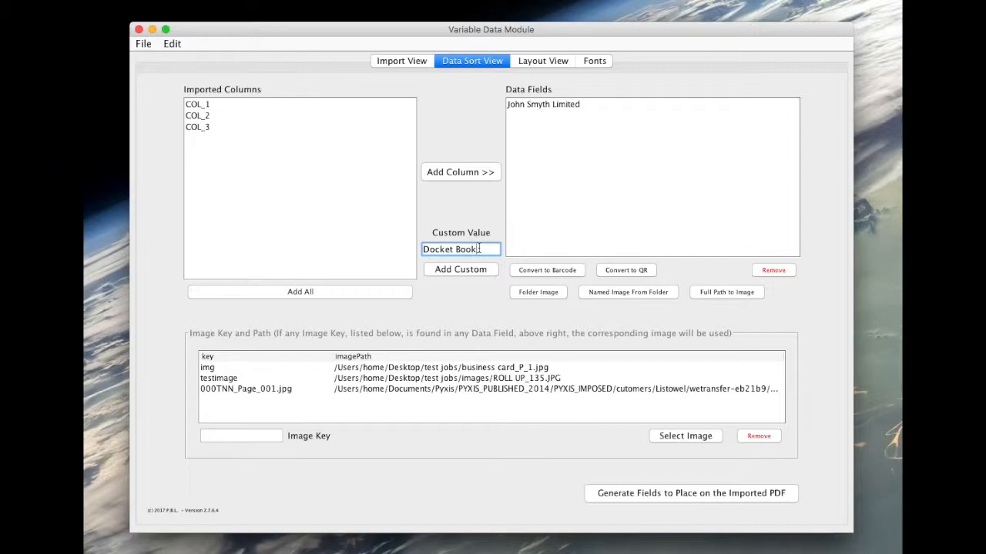
left_click(477, 271)
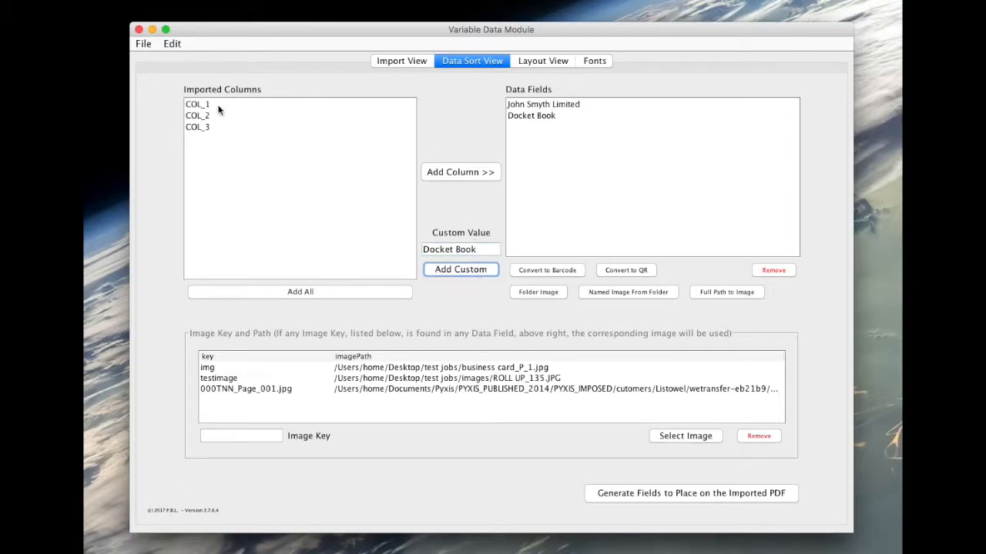
Step: Check the imported columns and add COL_2, the starting number, as a data field
left_click(401, 62)
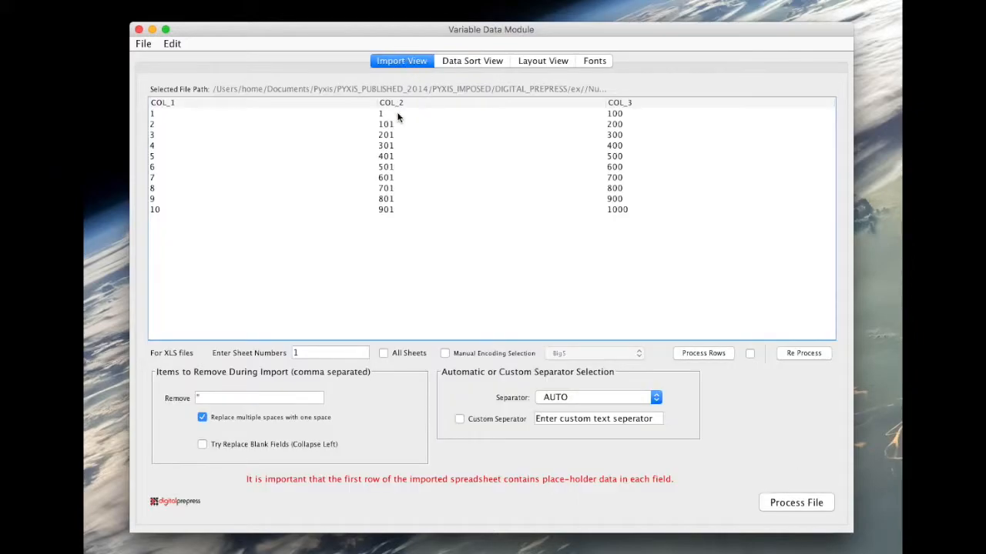
left_click(456, 61)
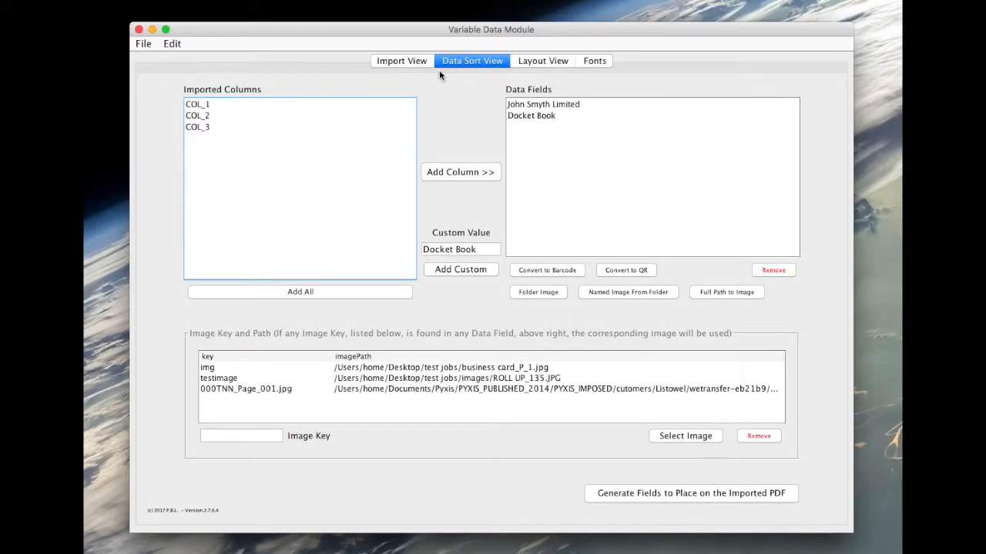
left_click(206, 118)
left_click(460, 171)
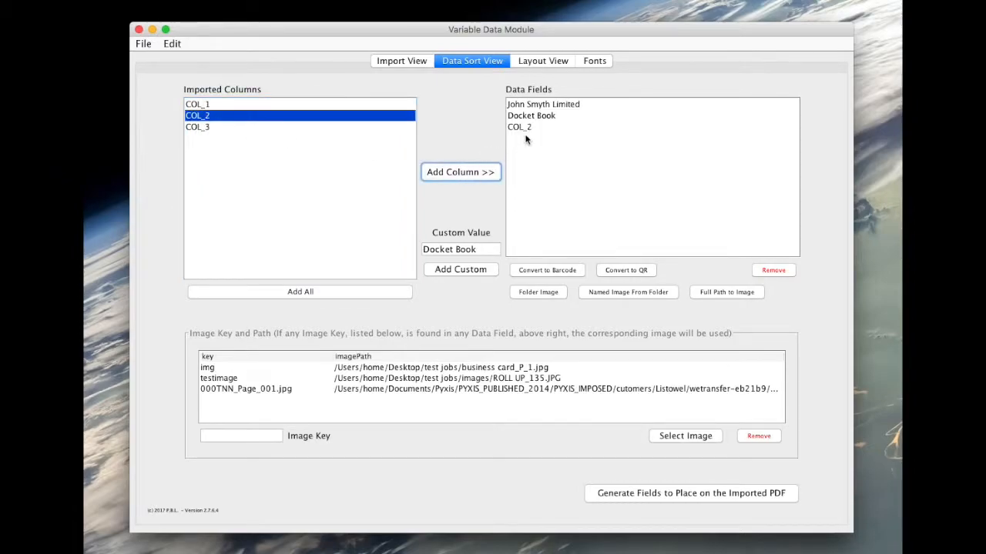
Step: Append the custom text " to " and COL_3 to the COL_2 data field to form a number range
left_click(527, 128)
left_click_drag(484, 251, 341, 234)
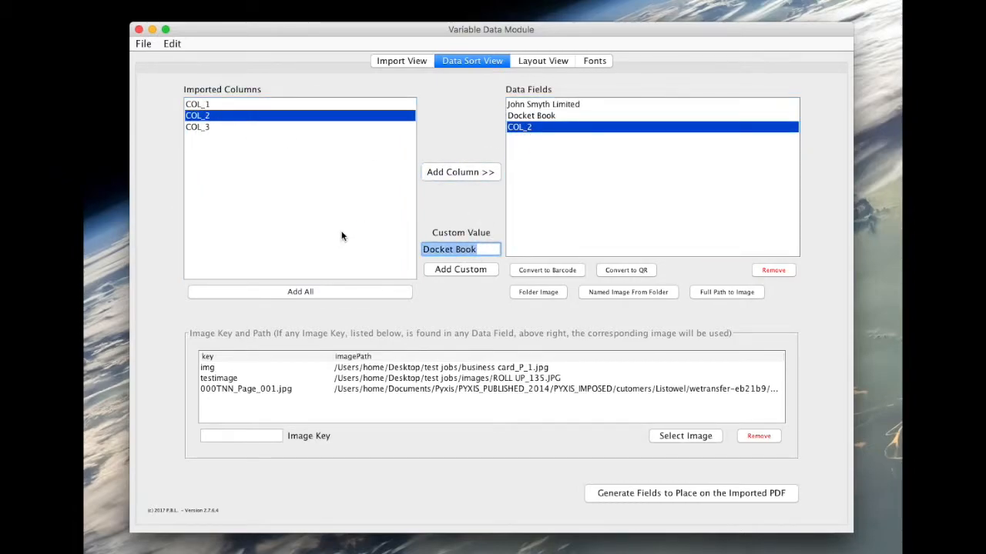
key("BackSpace")
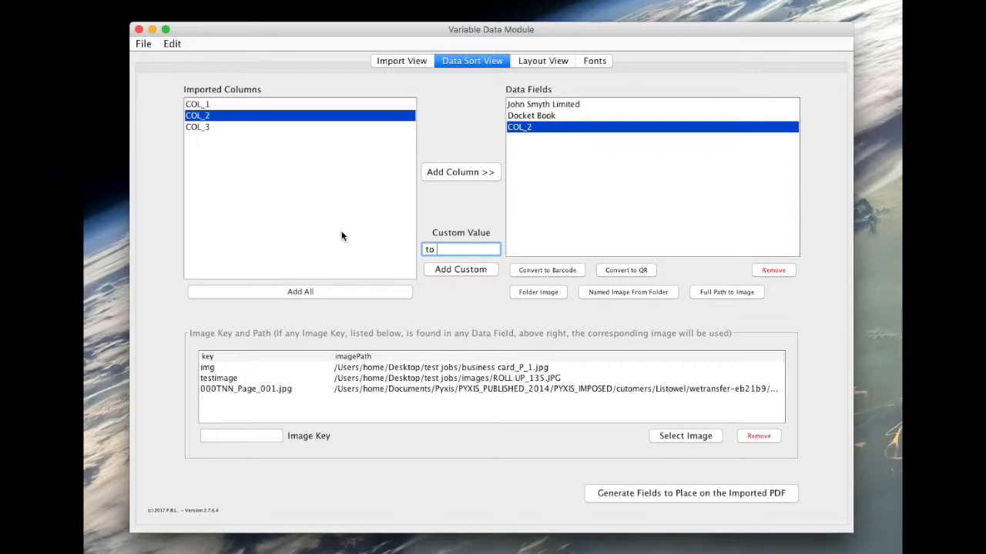
left_click(466, 269)
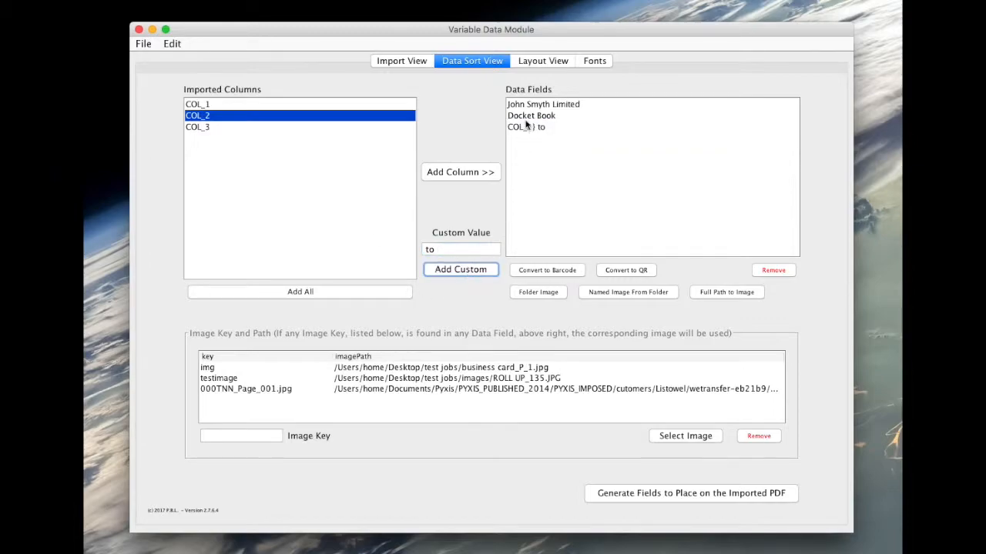
left_click(225, 127)
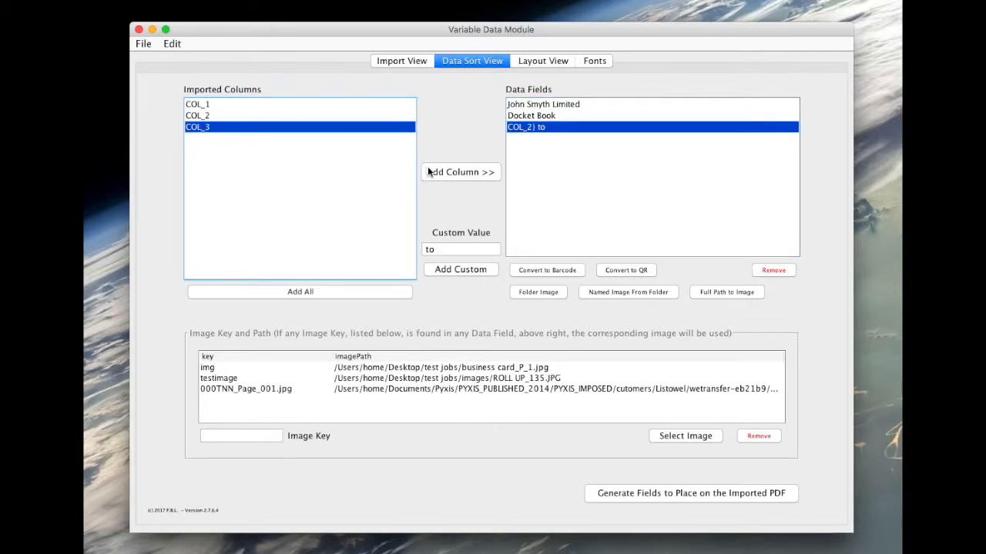
left_click(464, 173)
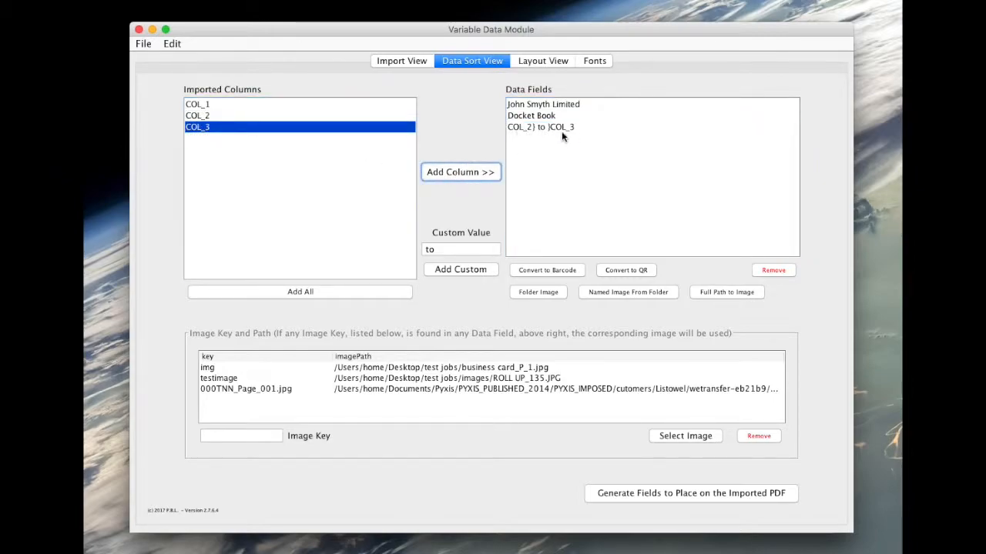
Step: Generate the data fields and place all of them on the imported PDF's layout
left_click(681, 493)
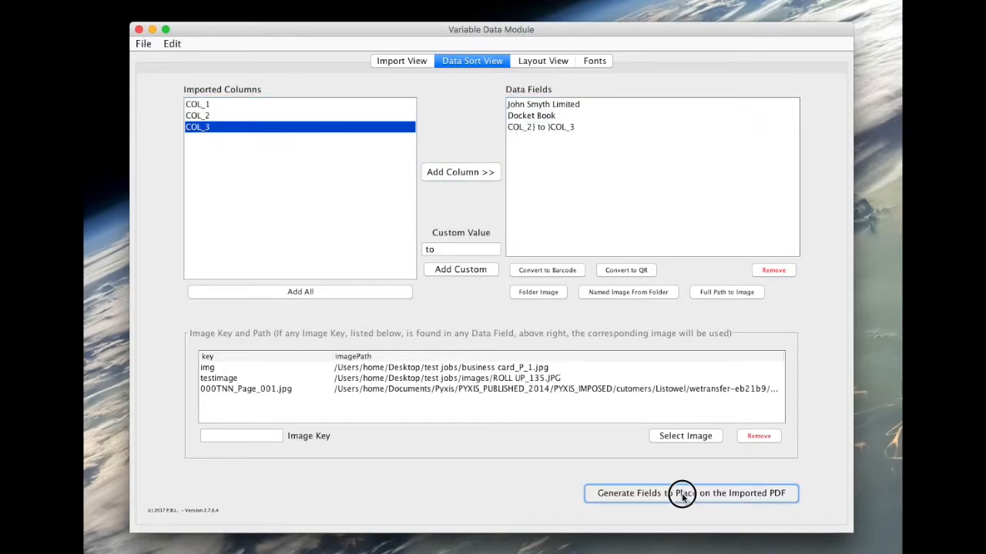
left_click(236, 363)
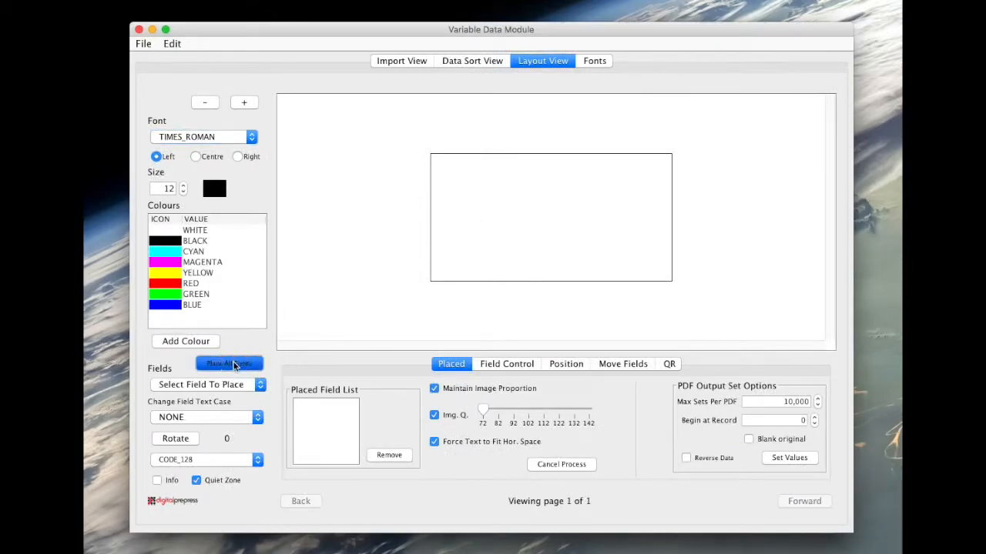
Step: Move the company name field near the top of the page, widen it across most of the page, and centre its text
mouse_move(498, 199)
left_mouse_down()
mouse_move(495, 183)
mouse_move(460, 172)
mouse_move(425, 190)
mouse_move(499, 181)
left_mouse_up()
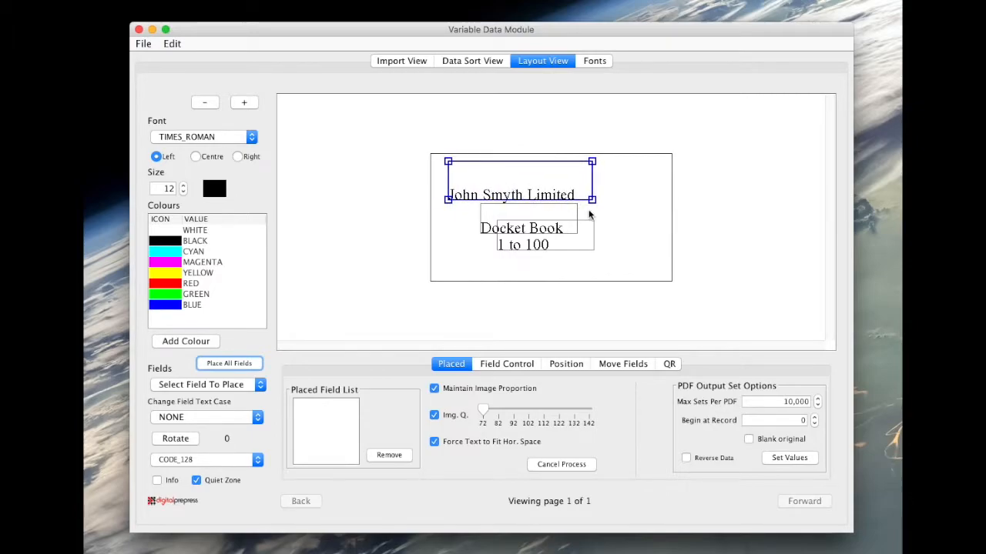
left_click_drag(589, 214, 625, 188)
left_click(196, 157)
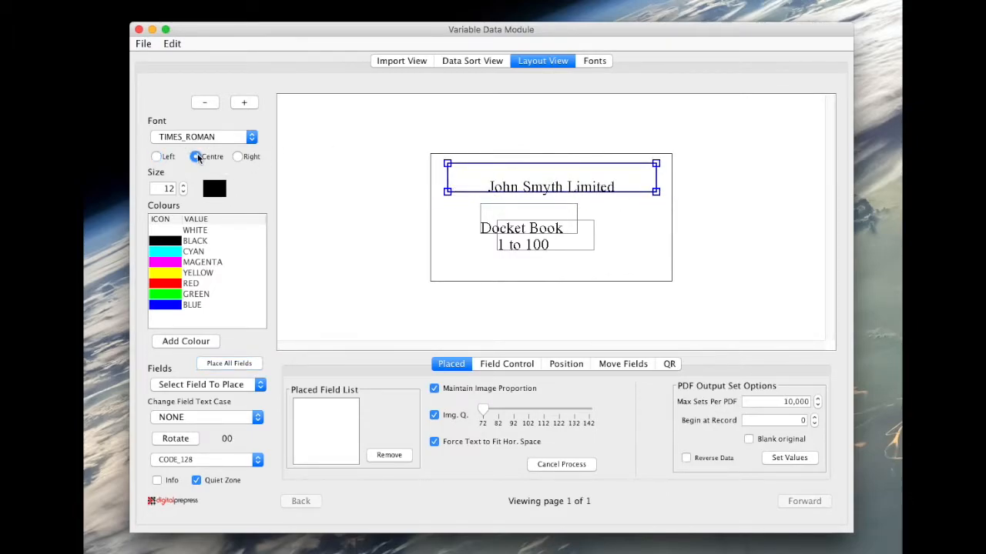
left_click(560, 184)
left_click_drag(560, 184, 556, 186)
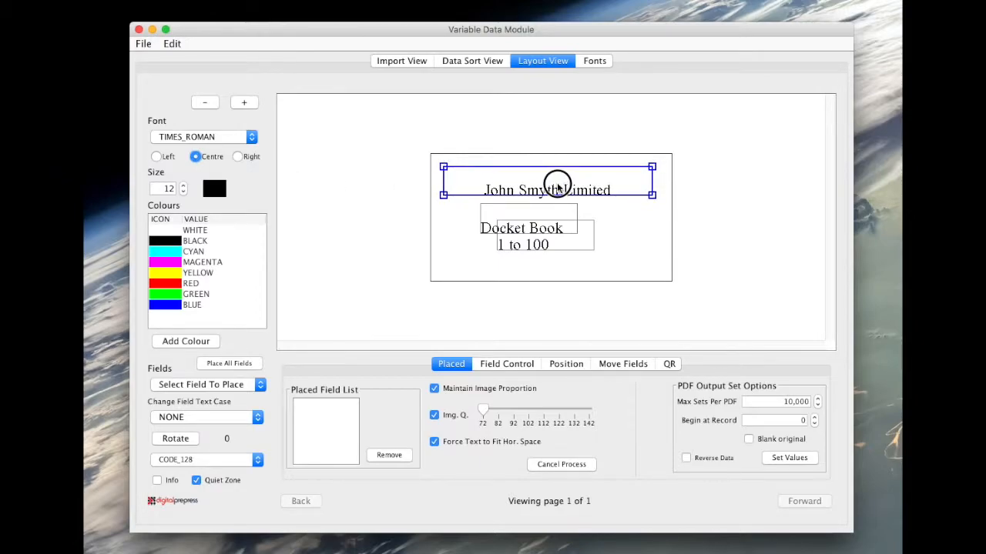
Step: Format the company name field in CAPS with HELVETICA_BOLD at size 13, and widen and centre it across the page
left_click(207, 416)
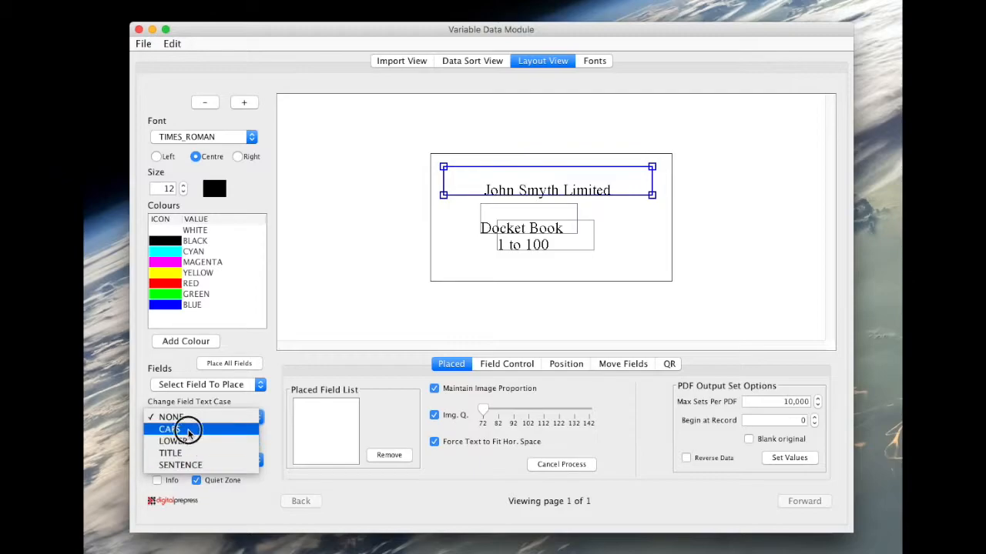
left_click(187, 430)
left_click(202, 137)
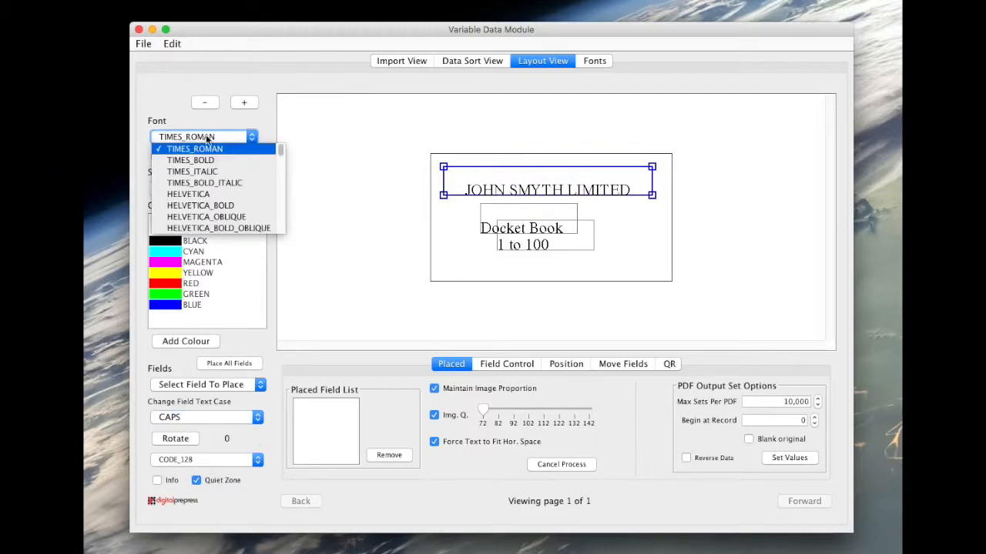
left_click(193, 203)
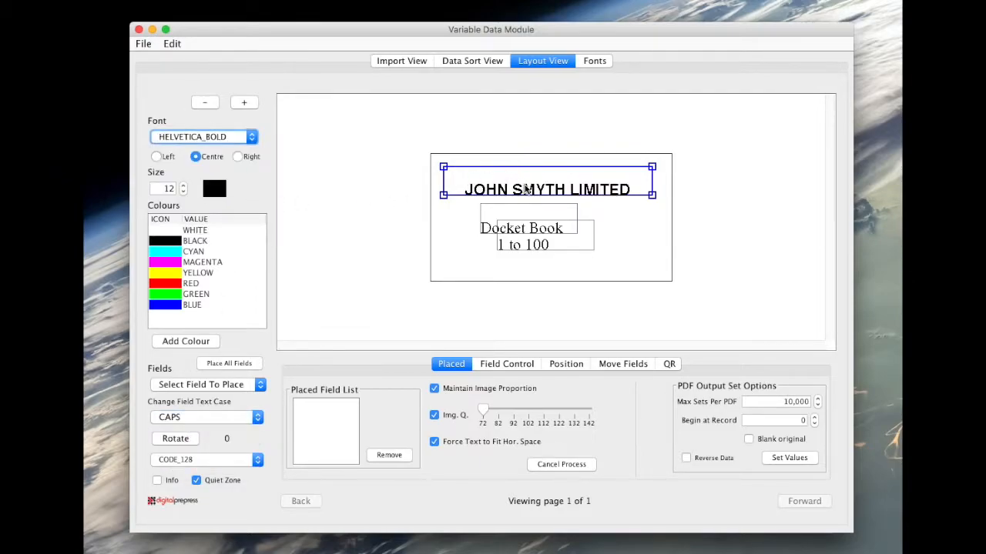
left_click(183, 185)
left_click(477, 185)
mouse_move(478, 184)
left_mouse_down()
mouse_move(437, 192)
mouse_move(482, 191)
left_mouse_up()
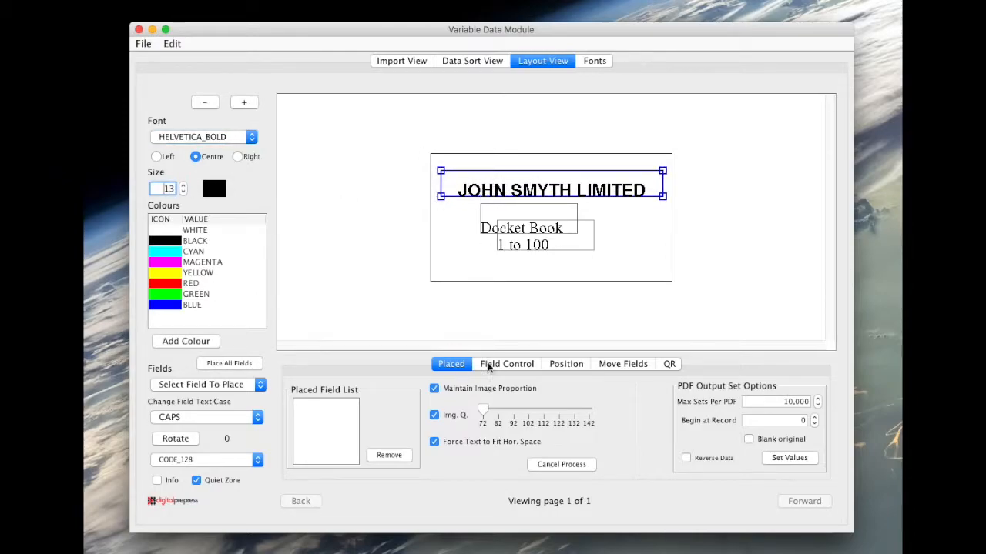
Step: Equalize the placed fields to the company name's font, size, colour and text alignment, using LEFT field alignment
left_click(507, 364)
left_click(394, 419)
left_click(463, 419)
left_click(515, 419)
left_click(577, 419)
left_click(686, 444)
left_click(684, 459)
left_click(338, 419)
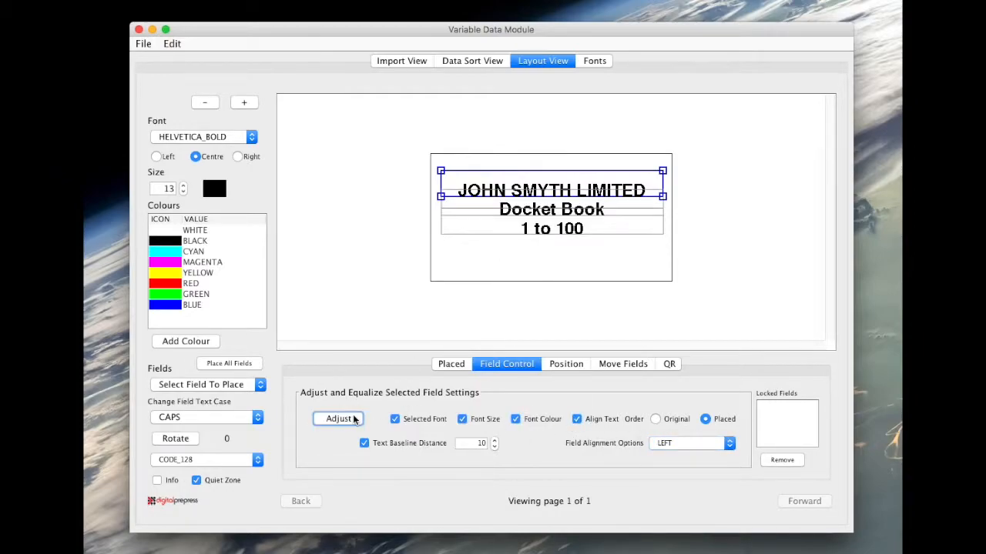
Step: Set the text baseline distance to 14 and reapply the adjustment to the placed fields
left_click(495, 440)
left_click(495, 440)
left_click(495, 441)
left_click(494, 441)
left_click(344, 420)
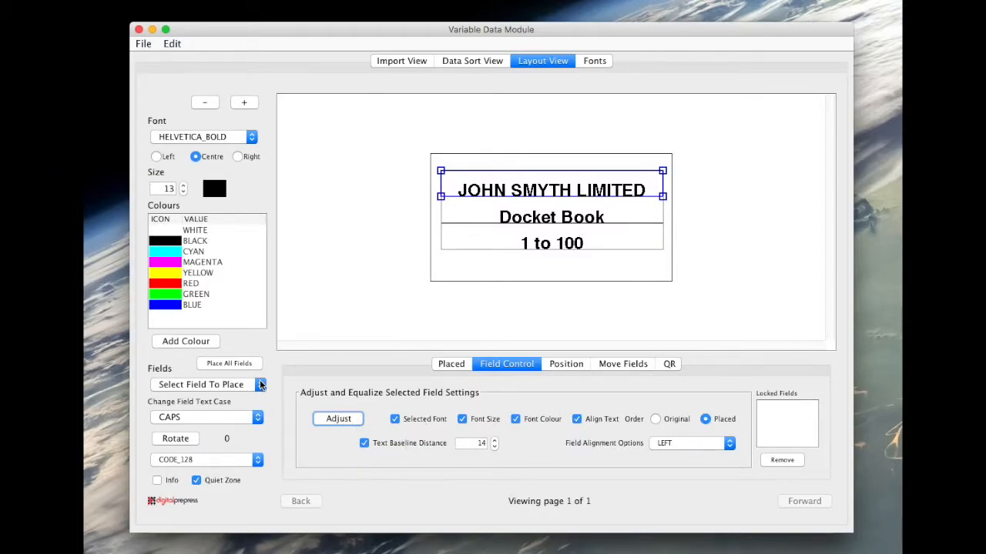
Step: Increase the company name's font size to 14 and adjust the other fields to match it
left_click(182, 186)
right_click(556, 187)
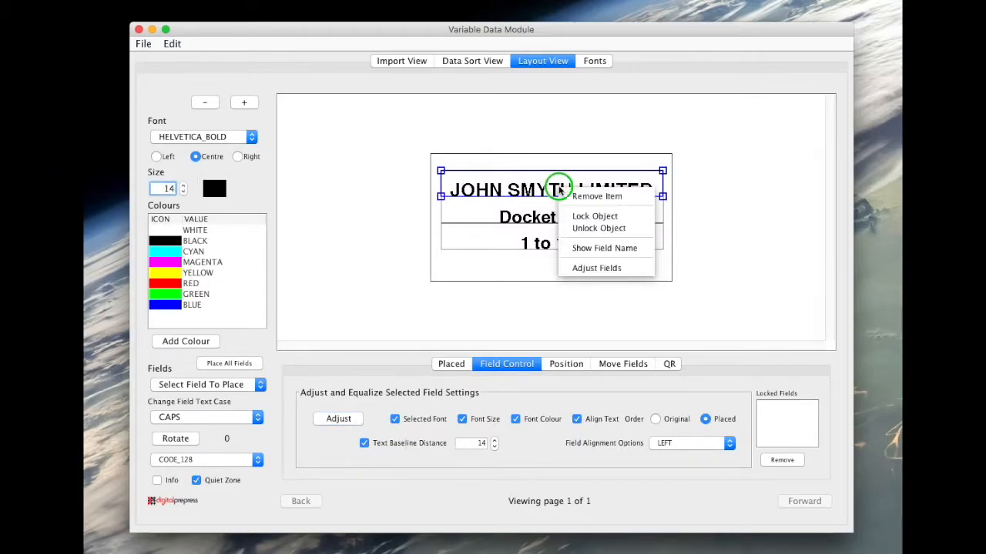
left_click(587, 264)
Step: Format the number range field in RED at size 23 and move it down to a Y position of 123
left_click(535, 252)
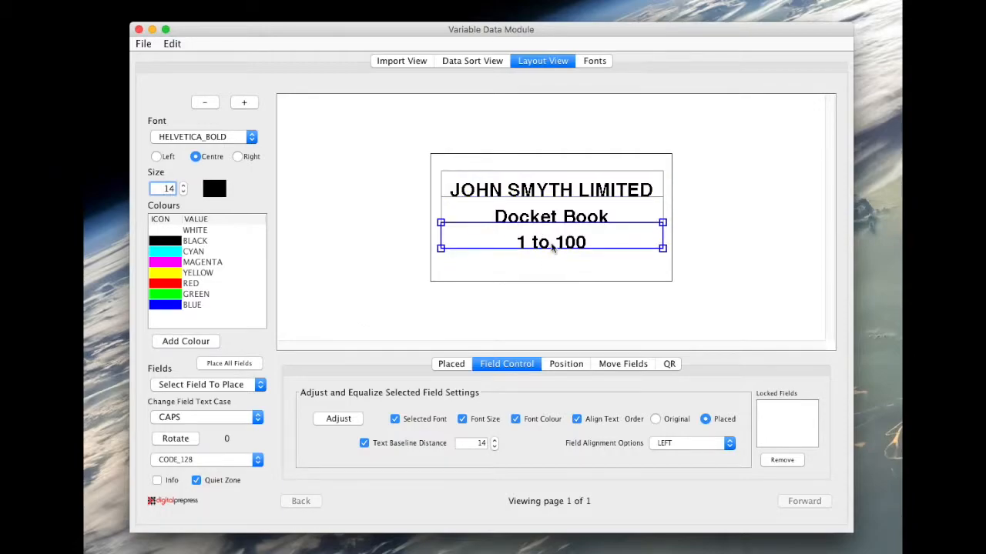
left_click(182, 185)
left_click(175, 284)
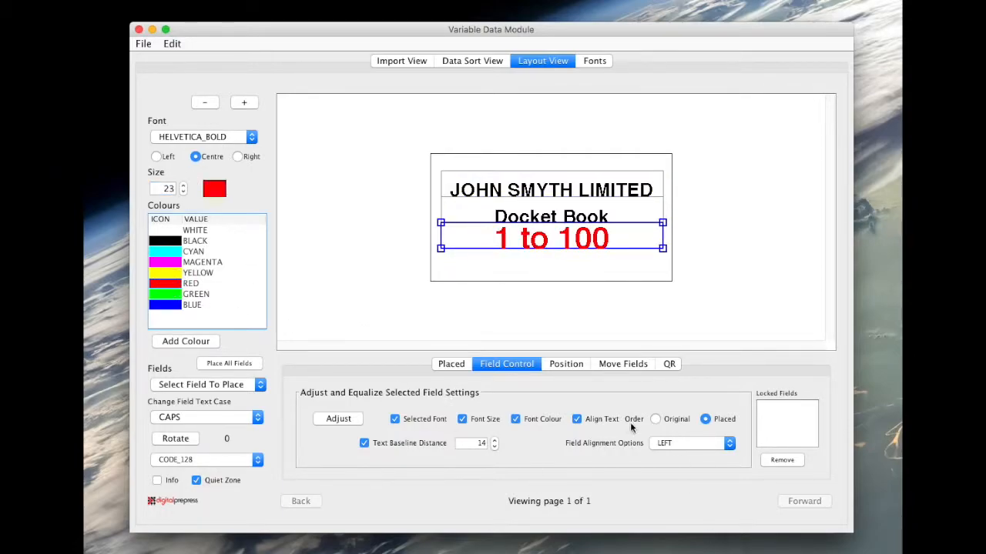
left_click(566, 365)
left_click(444, 435)
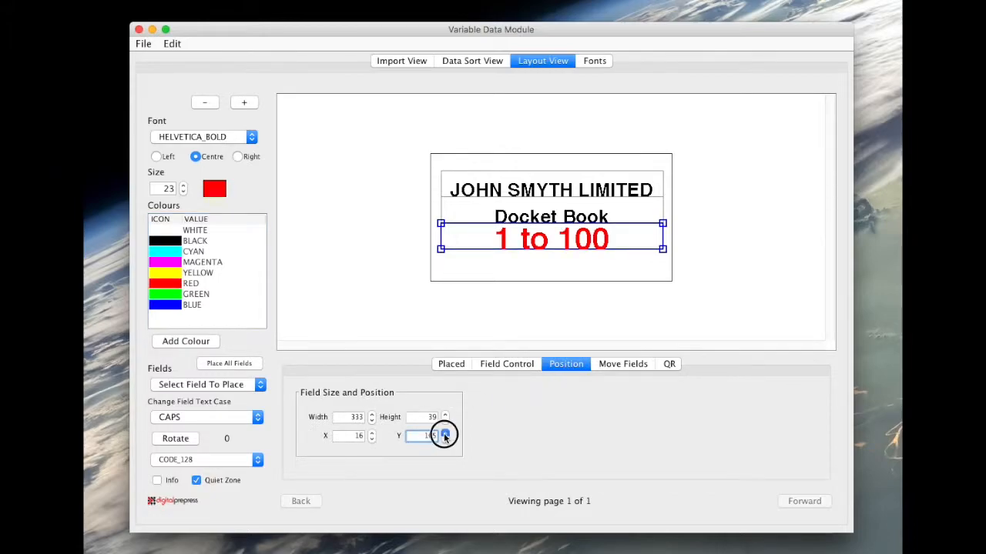
left_click(444, 436)
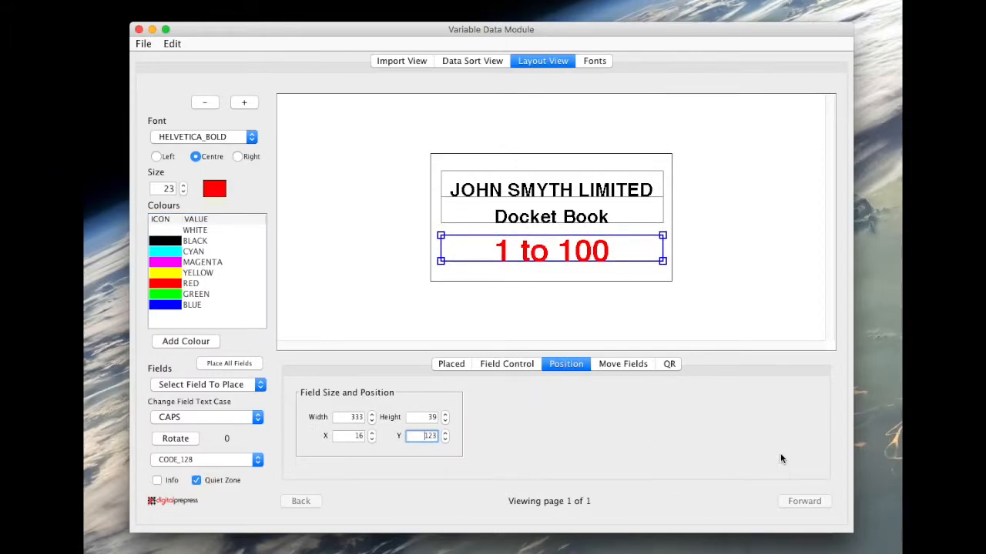
Step: Output the variable data labels as a PDF, page through all the number ranges, and close the PDF
left_click(143, 46)
left_click(185, 113)
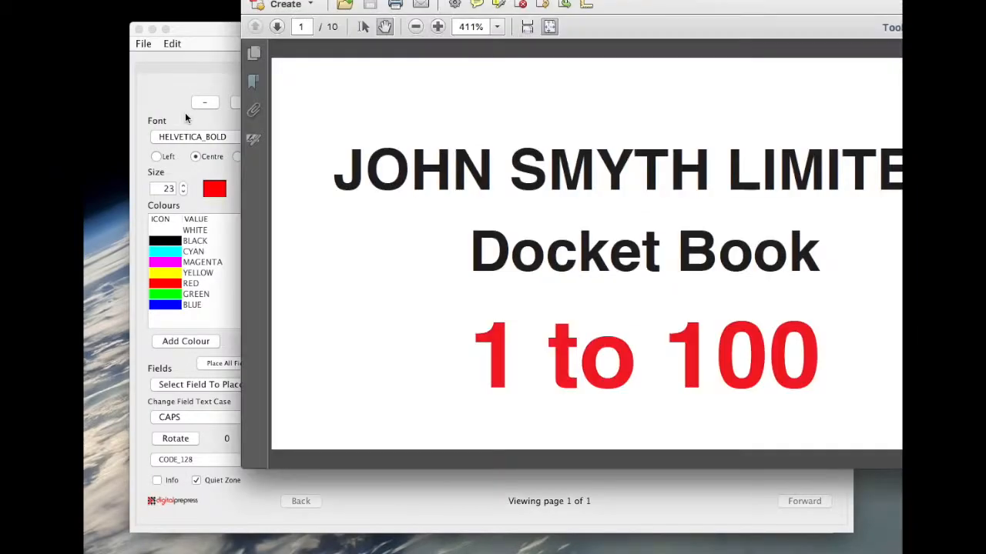
scroll(495, 185, "down", 4)
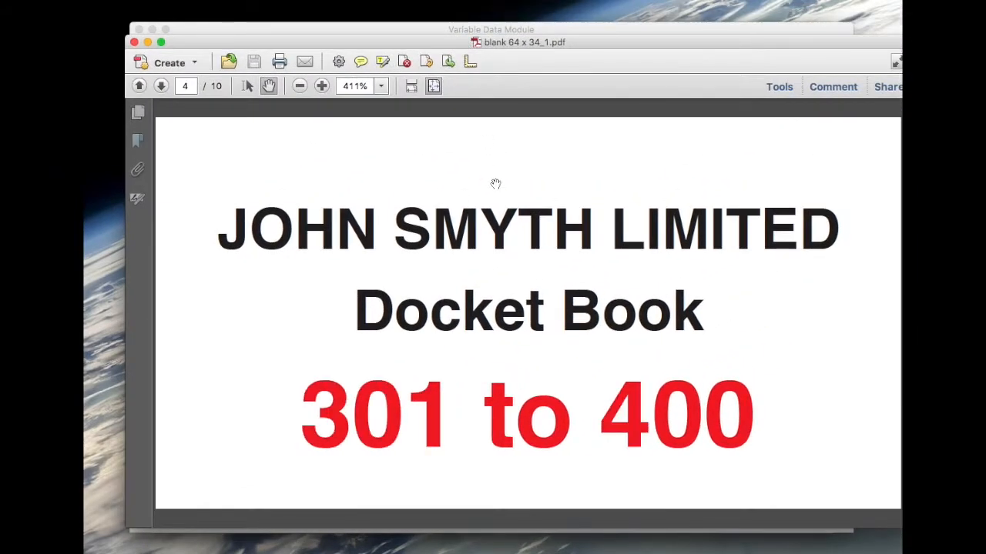
scroll(502, 207, "down", 5)
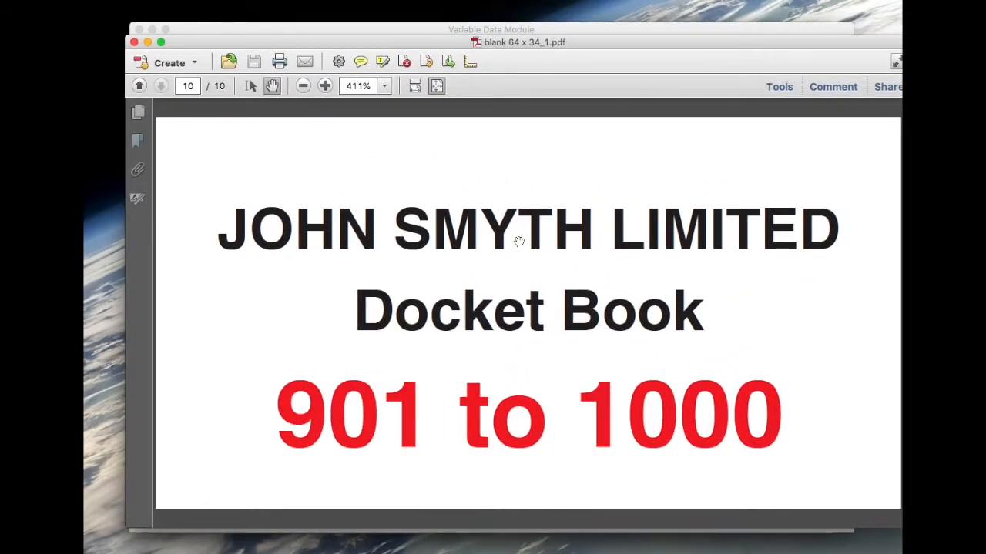
scroll(509, 237, "up", 5)
scroll(509, 236, "up", 4)
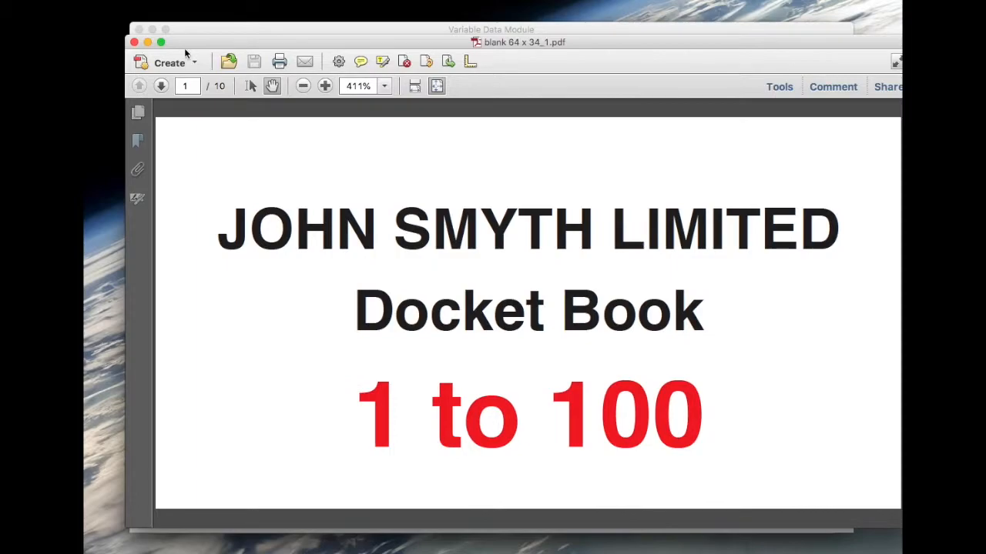
left_click(134, 43)
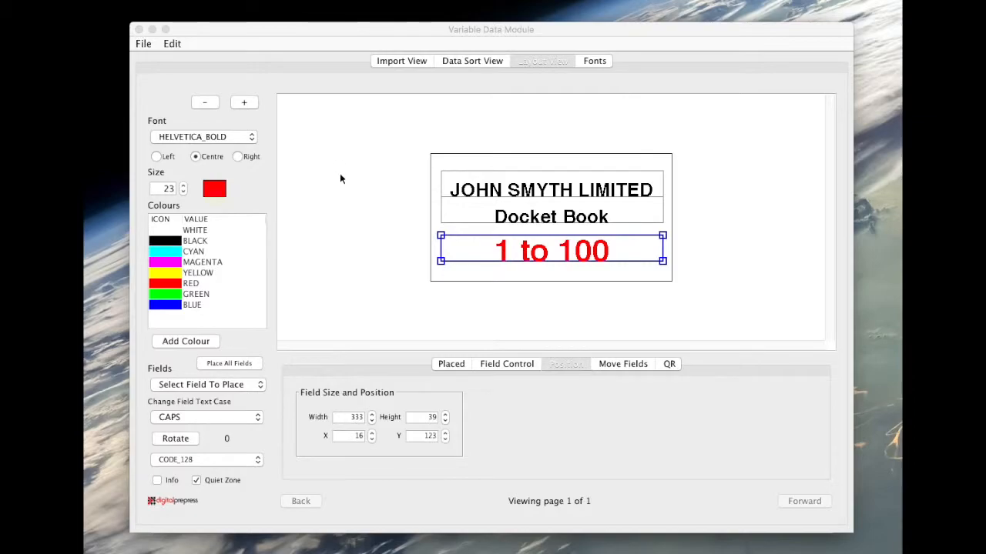
Step: Close the Variable Data Module and open blank 64 x 34_1.pdf for imposition
left_click(139, 29)
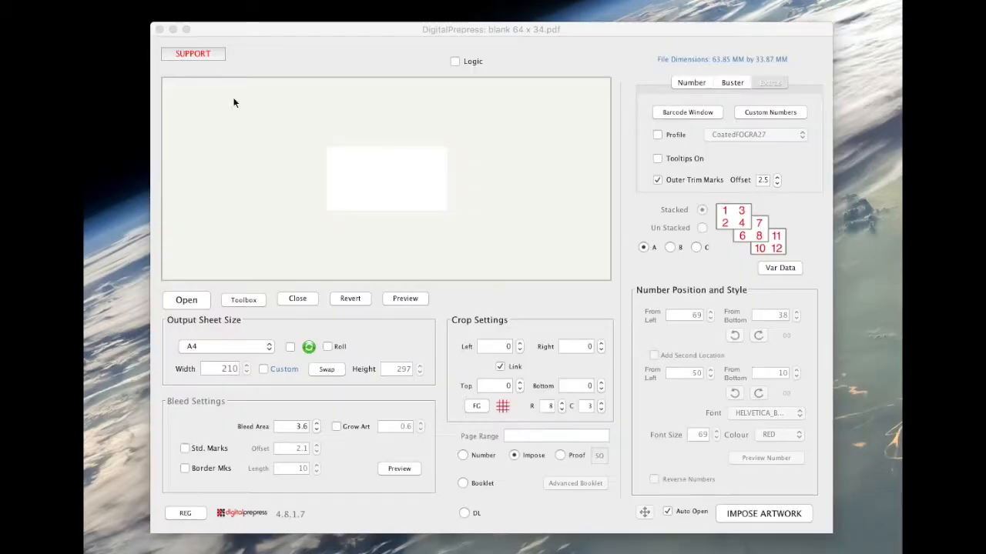
left_click(185, 300)
double_click(164, 169)
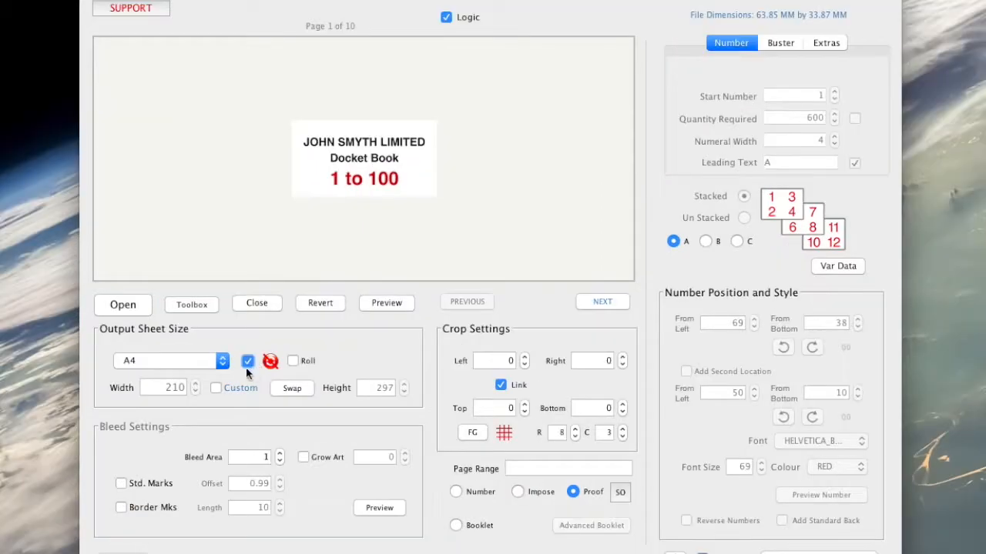
Step: Enable fixed gutters with 2 horizontal and 2 vertical, and impose the labels on A4 in 8 rows and 3 columns
left_click(471, 432)
left_click(434, 229)
left_click_drag(565, 276, 615, 283)
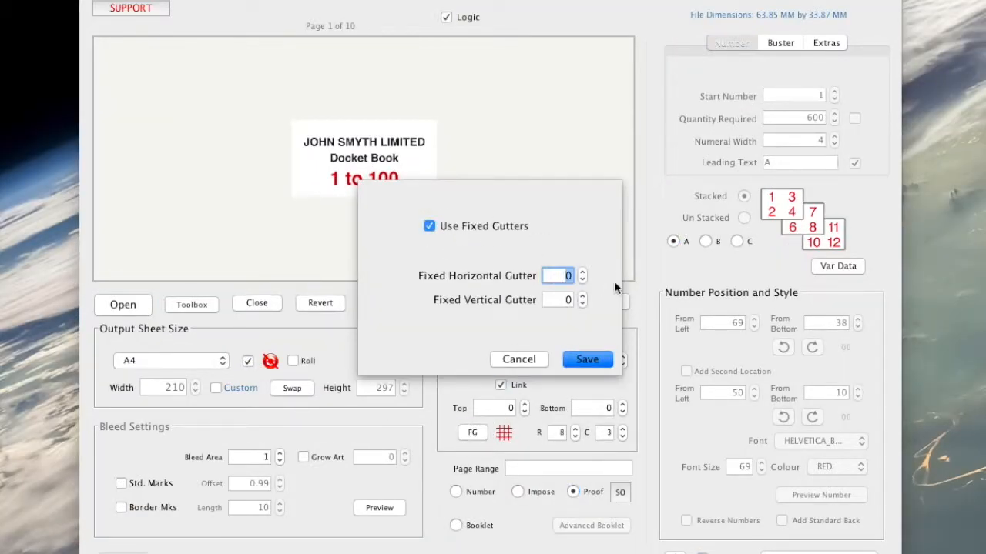
type("2")
left_click(554, 300)
type("2")
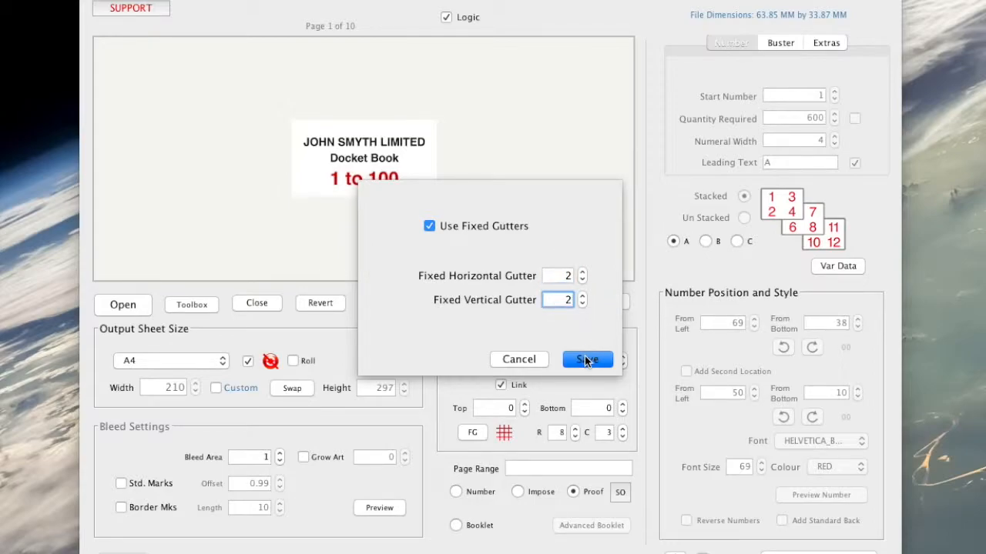
left_click(587, 360)
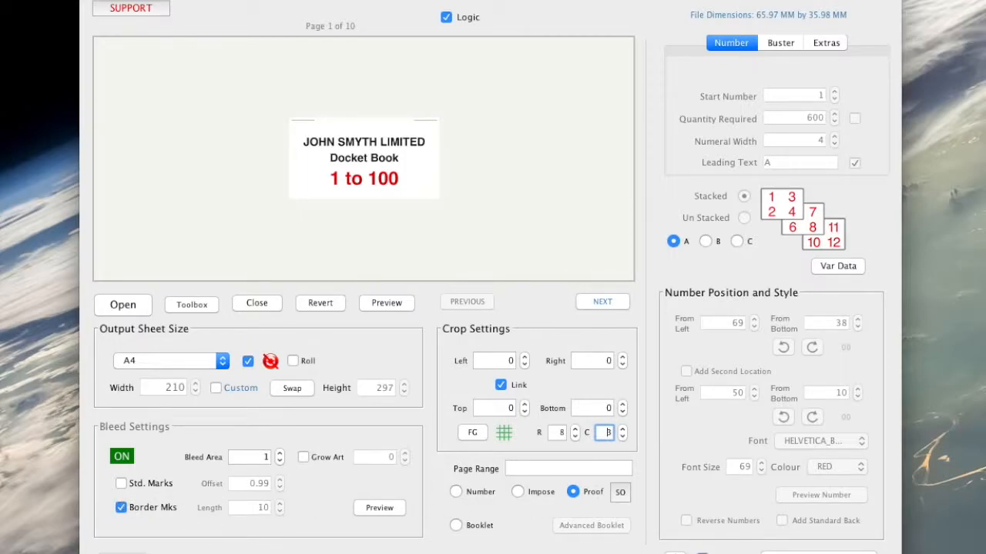
left_click(819, 553)
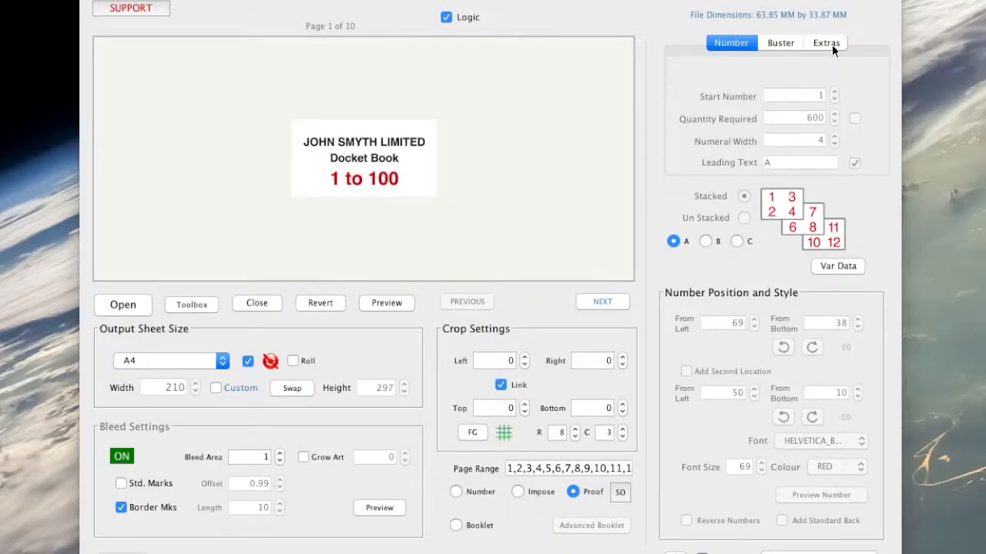
Step: Turn off the outer trim marks, set the border mark length to 0, and impose the label sheet again
left_click(828, 44)
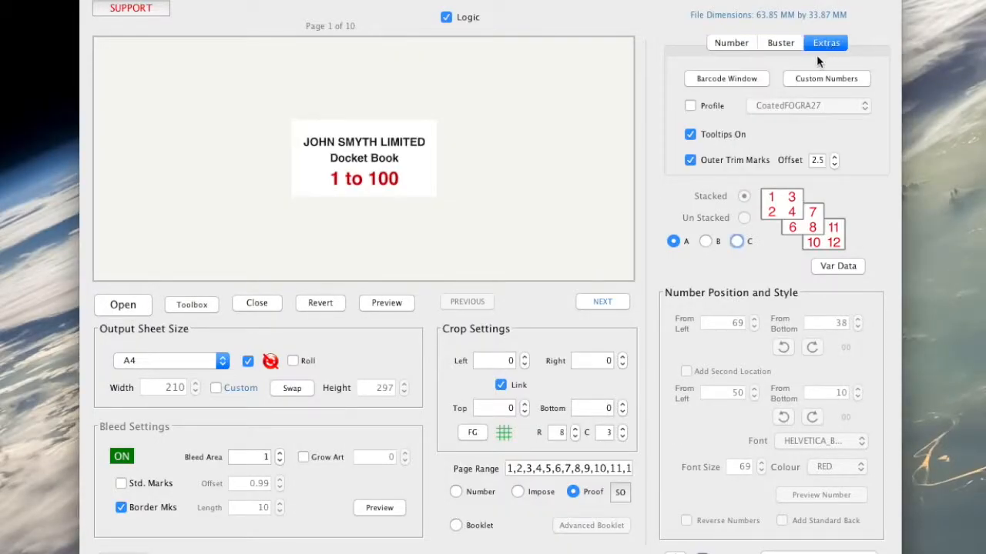
left_click(691, 160)
left_click(121, 508)
left_click(121, 508)
left_click(247, 506)
type("0")
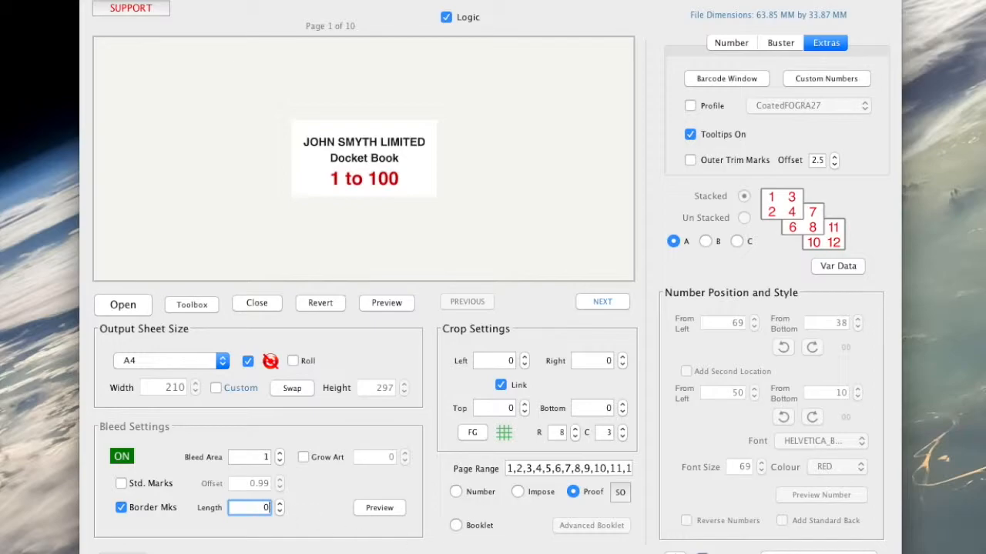
key("Return")
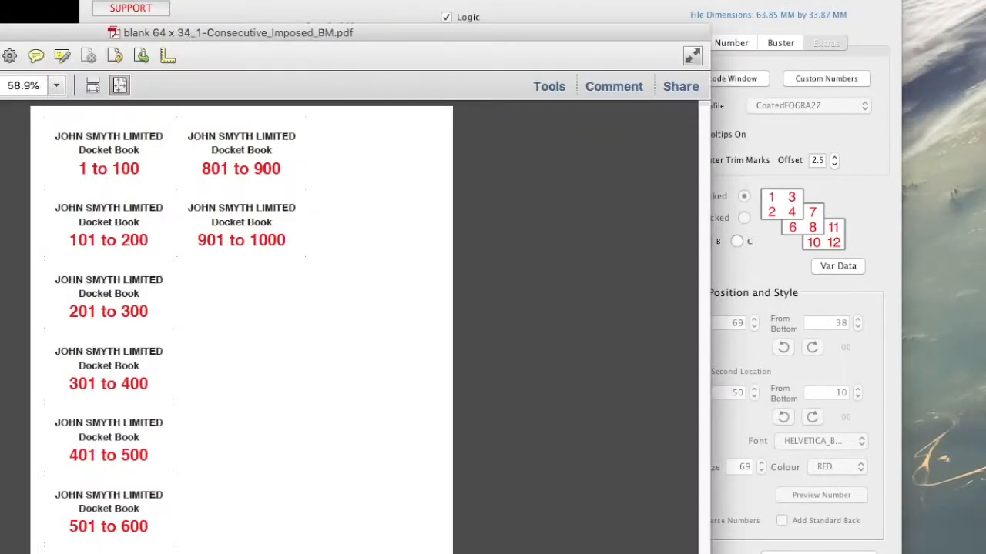
left_click_drag(375, 28, 644, 11)
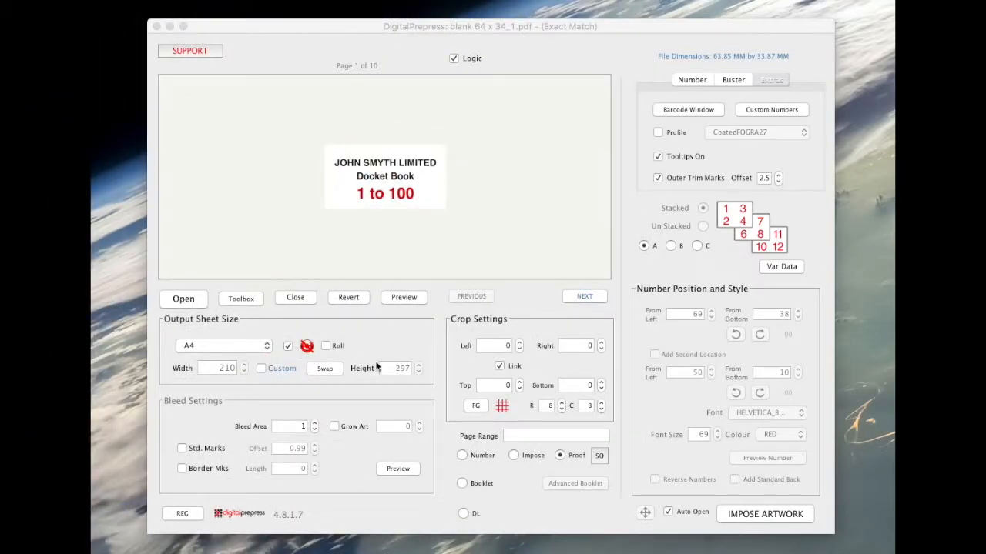
Step: Set the imposition to 1 row and 1 column, impose the artwork, check the single-label pages, and close the PDF
left_click(562, 409)
left_click(562, 409)
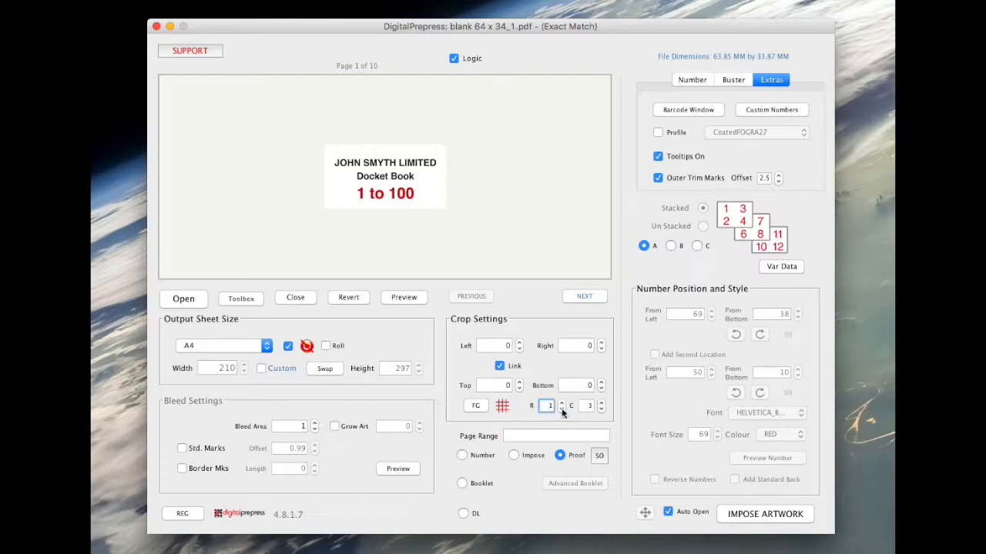
left_click(600, 409)
left_click(601, 410)
left_click(759, 514)
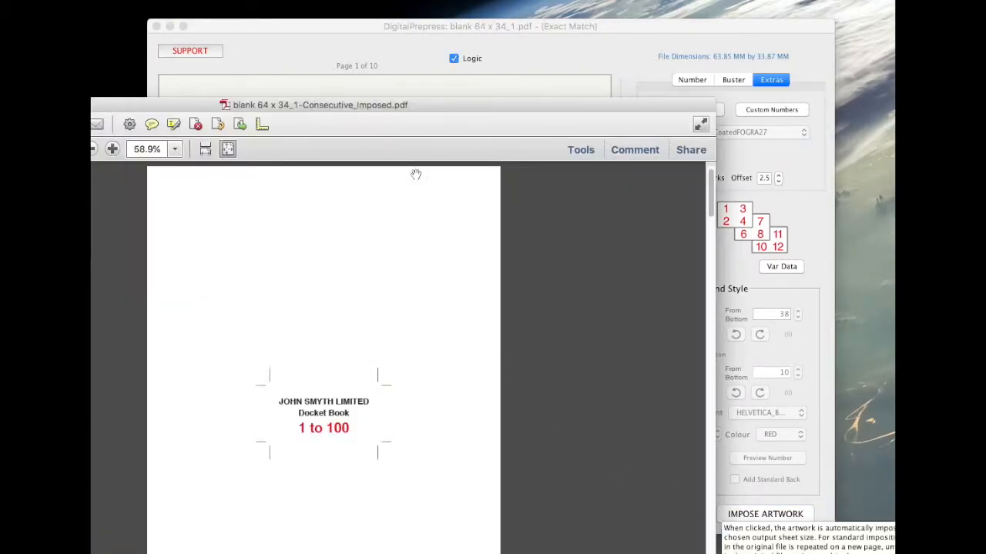
double_click(414, 112)
scroll(465, 254, "down", 4)
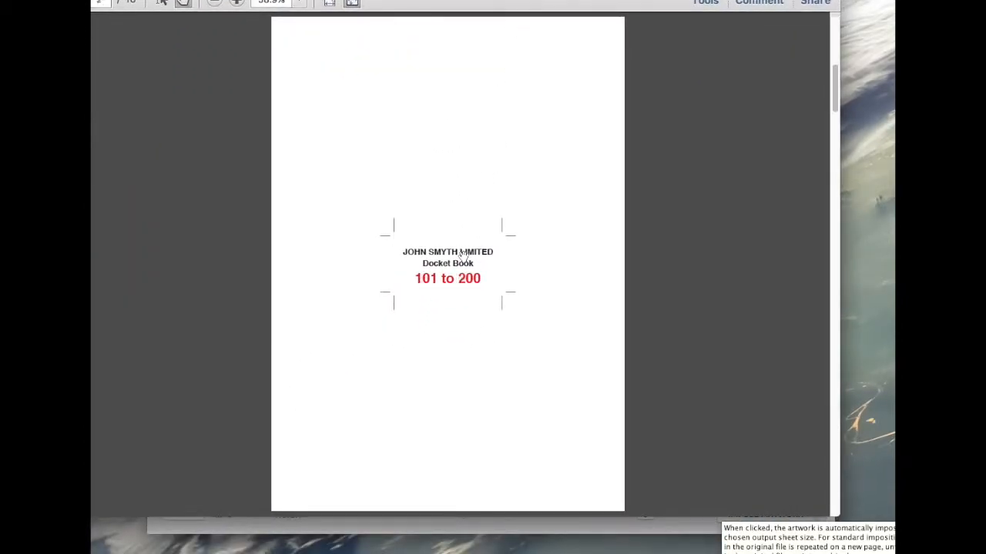
scroll(464, 255, "down", 1)
scroll(451, 249, "up", 5)
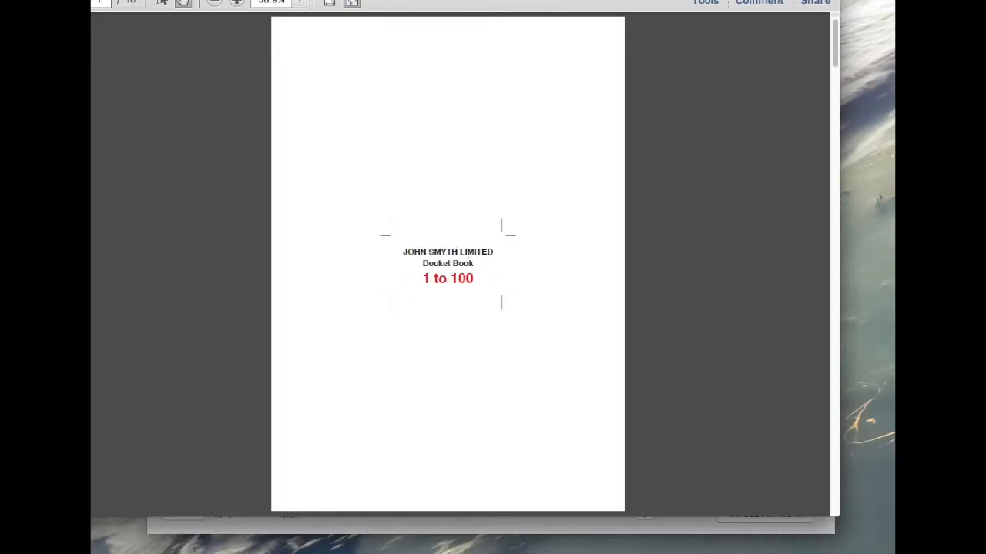
key("super+w")
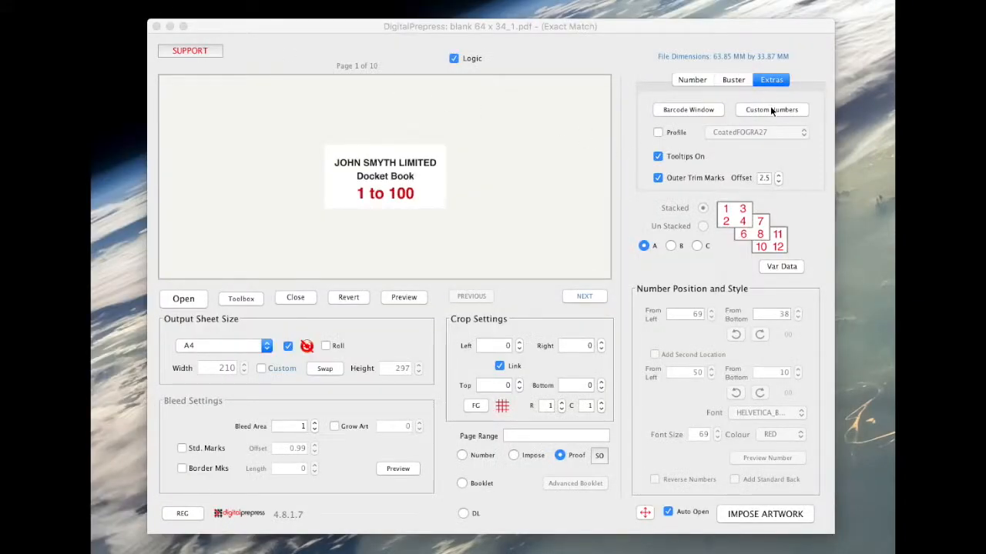
Step: Turn off the outer trim marks, impose the single-label pages again, look through them, and close the PDF
left_click(657, 177)
left_click_drag(611, 30, 618, 30)
left_click(772, 513)
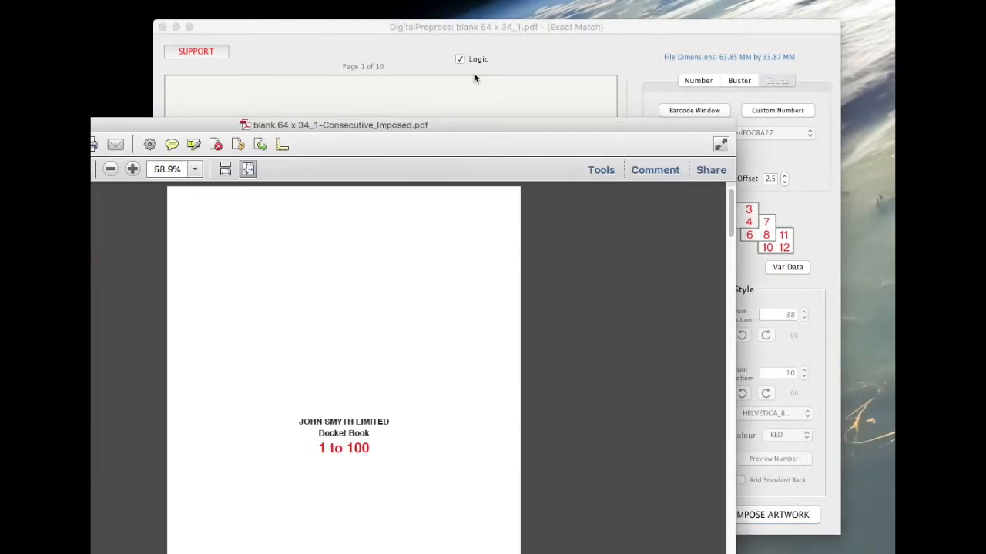
left_click_drag(456, 130, 542, 0)
scroll(495, 269, "down", 9)
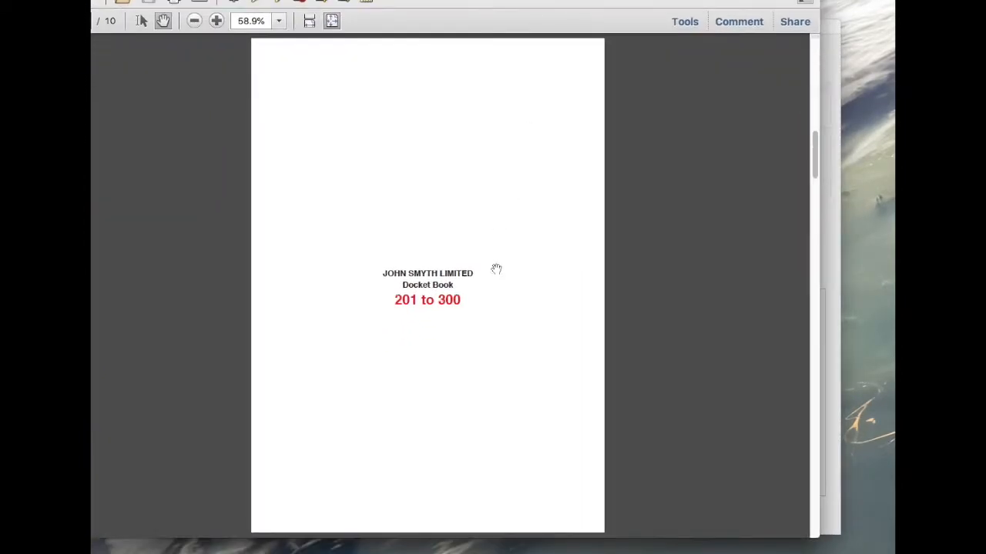
scroll(499, 275, "up", 8)
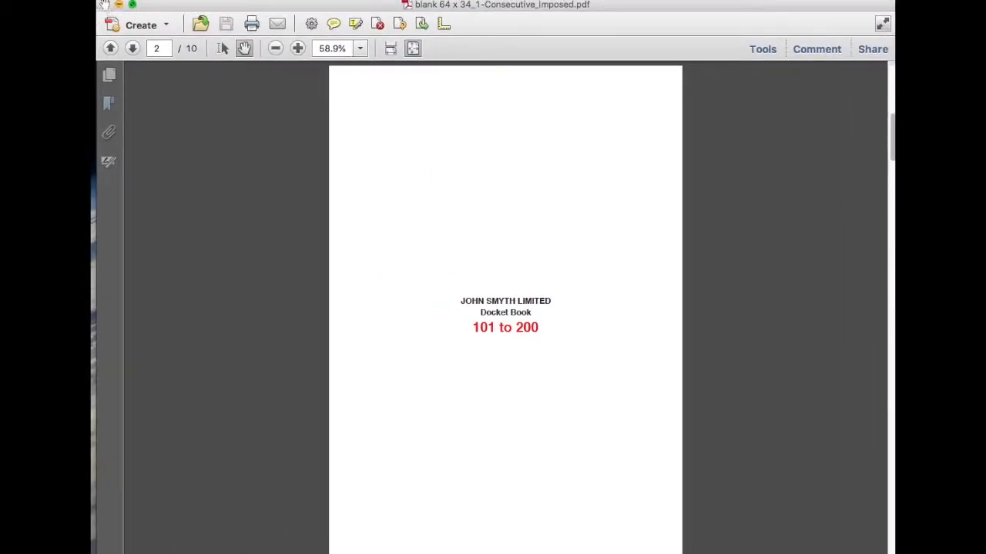
left_click(106, 5)
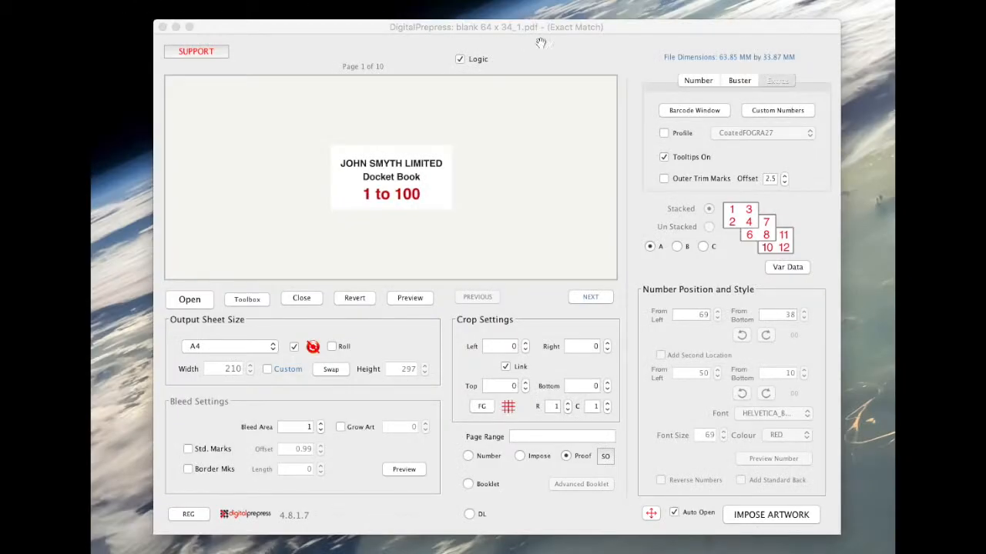
Step: Reposition each page's artwork 50 mm towards the top of the sheet, check the shifted PDF, and close it
left_click(652, 513)
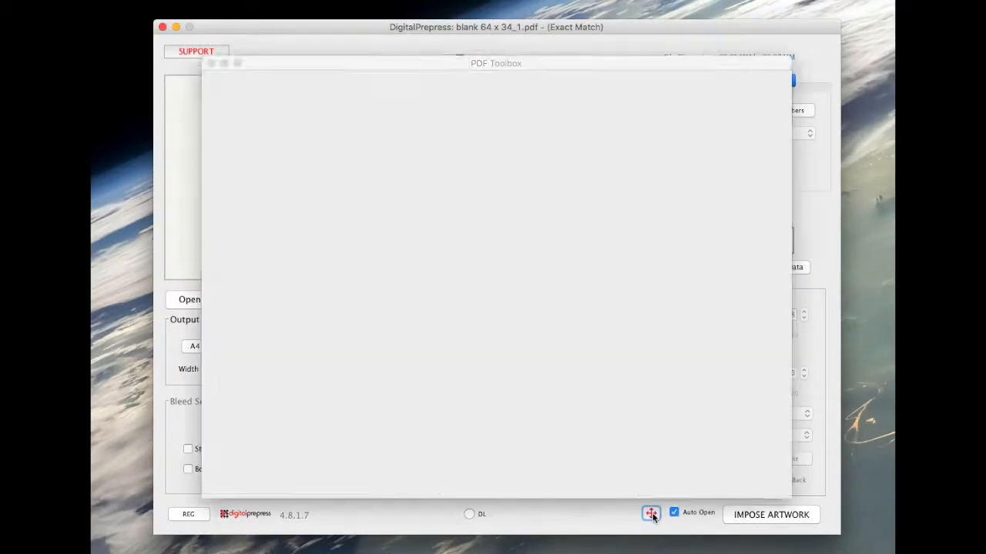
left_click(542, 240)
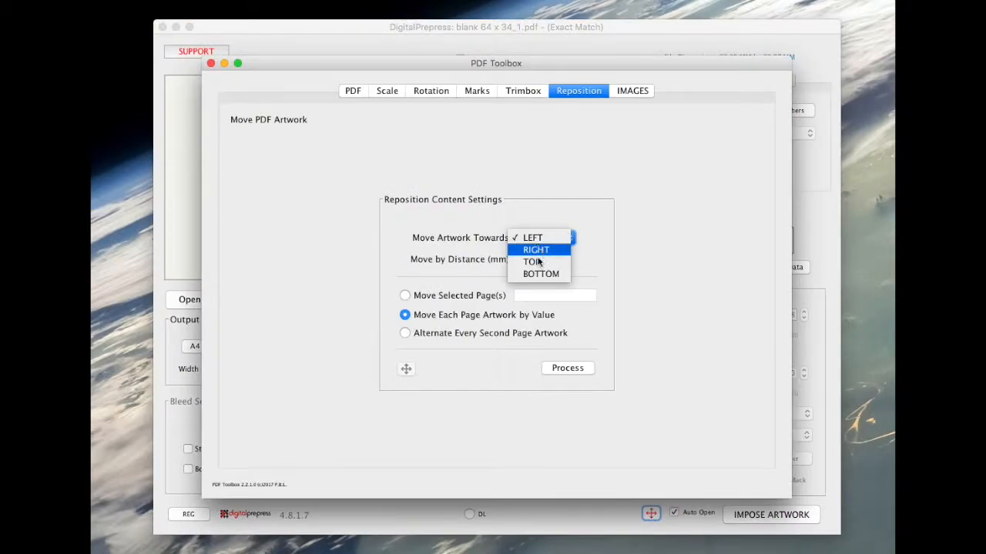
left_click(531, 262)
key("Tab")
type("5")
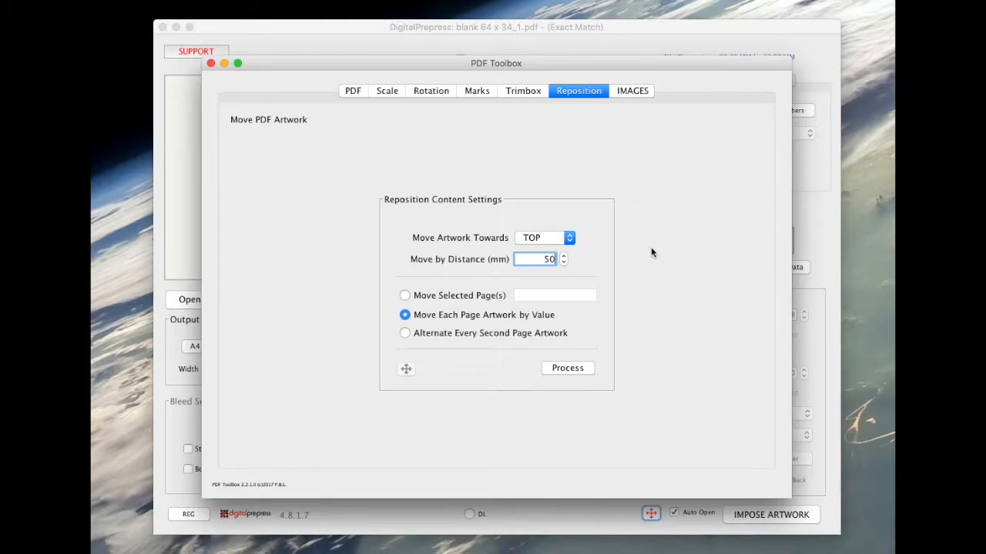
left_click(568, 369)
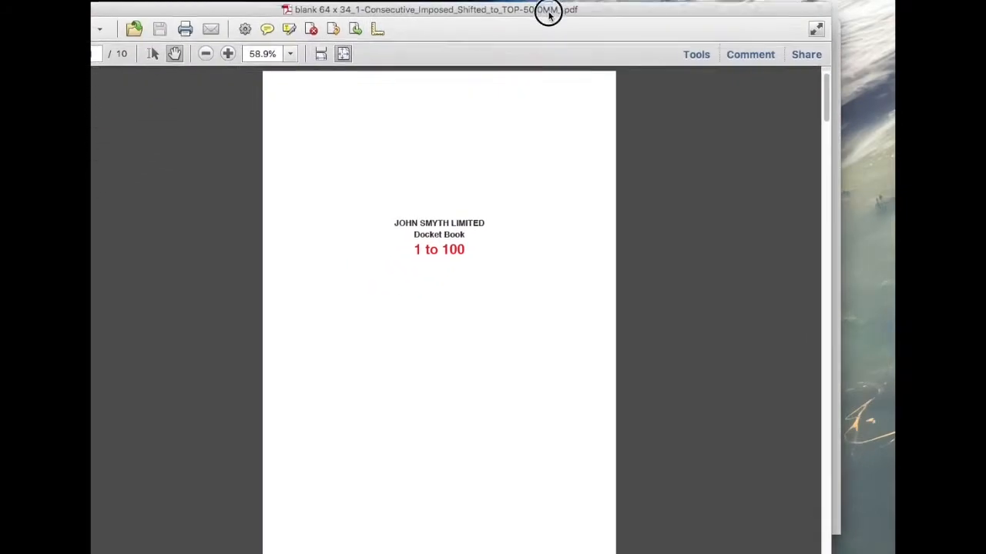
left_click_drag(548, 14, 577, 3)
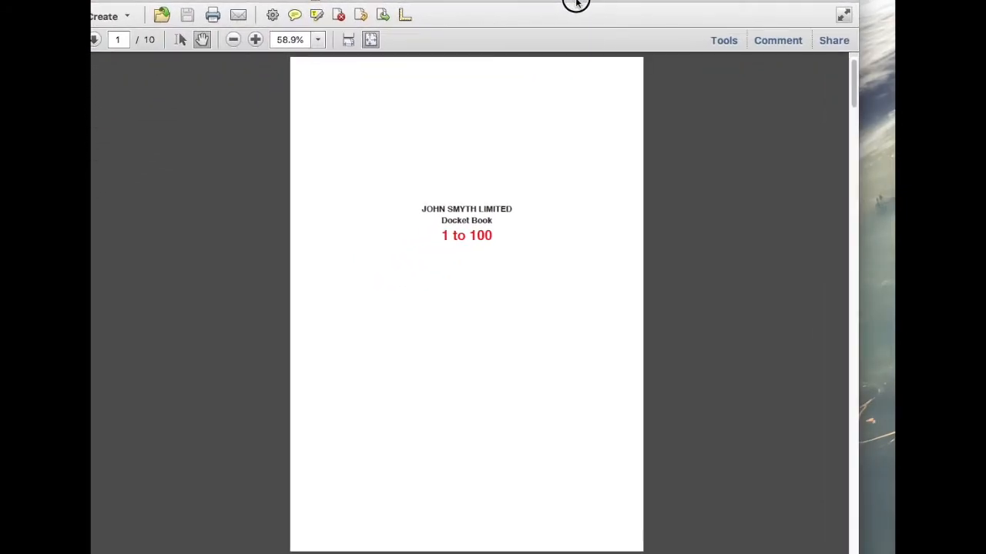
left_click_drag(144, 2, 186, 6)
left_click(109, 4)
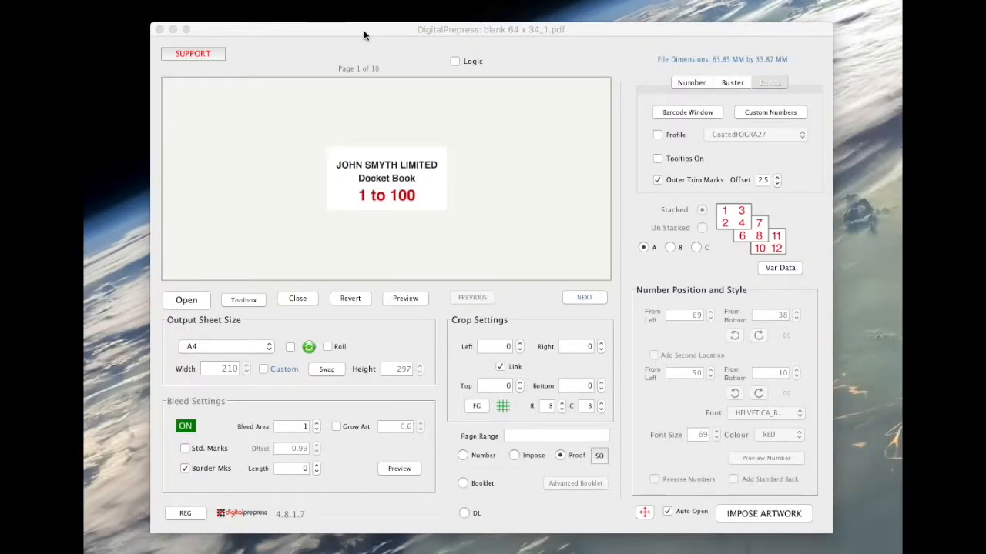
Step: Save the variable data layout settings as DOCKET BOOK NUMBERS.vdat in the ex folder and close the Variable Data Module
left_click(786, 269)
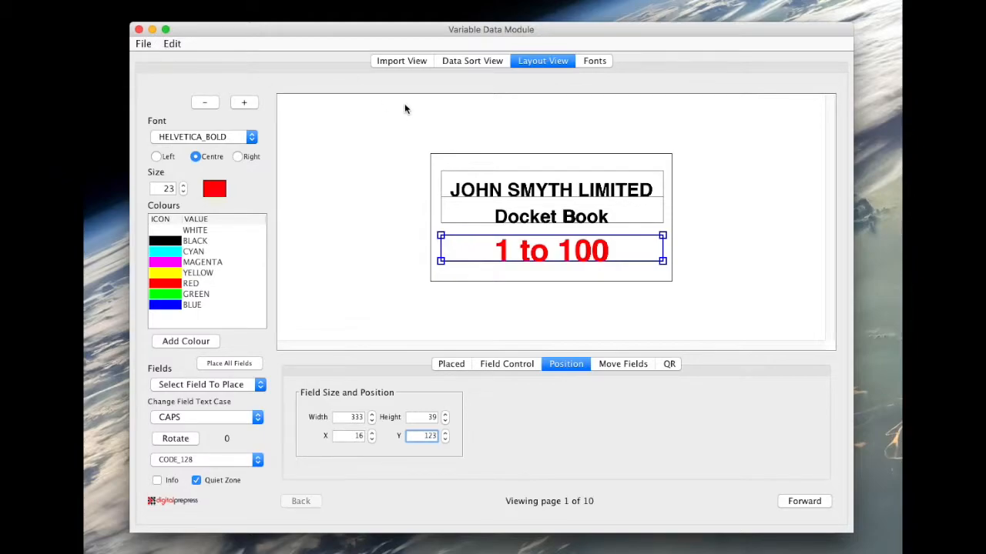
left_click(143, 44)
mouse_move(220, 158)
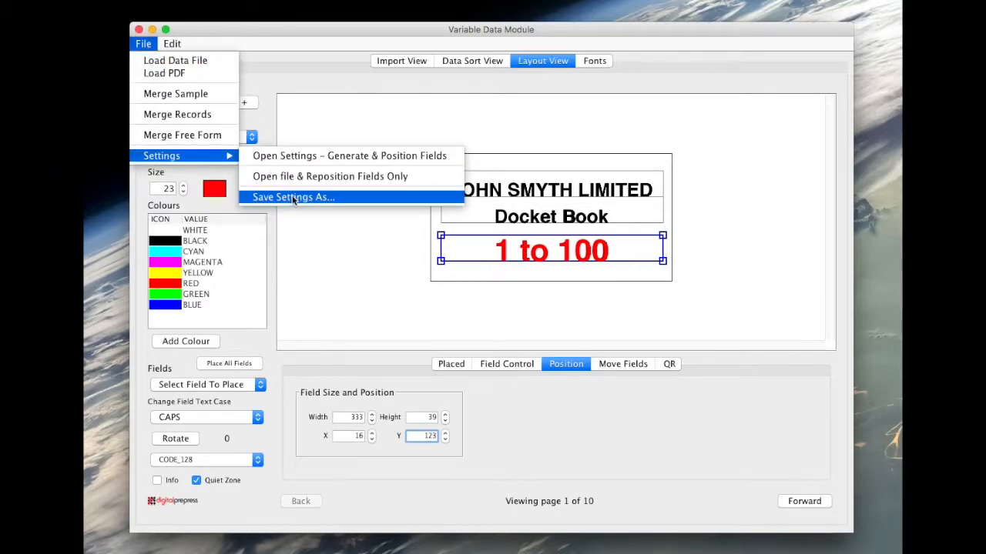
left_click(293, 198)
left_click_drag(428, 163, 193, 135)
key("BackSpace")
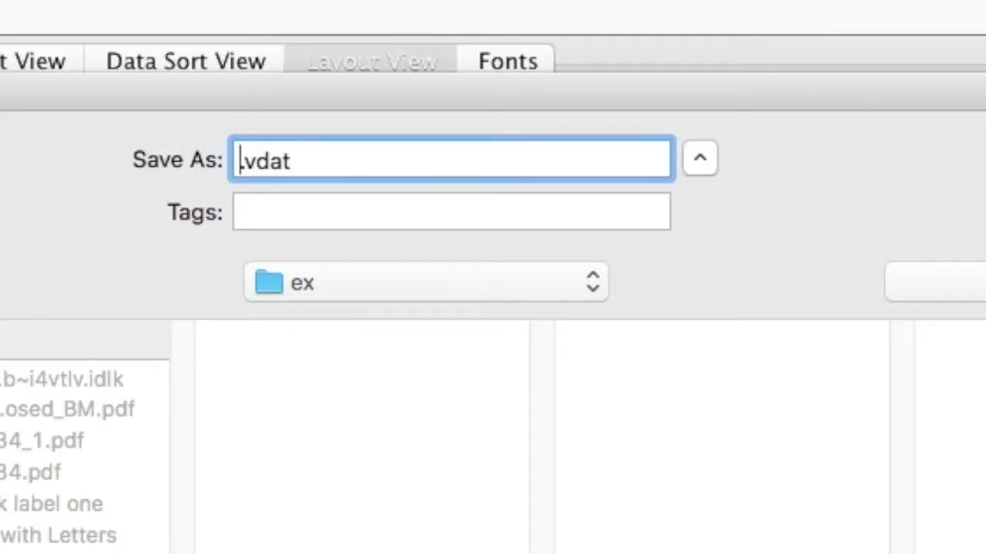
type("DOCKET O")
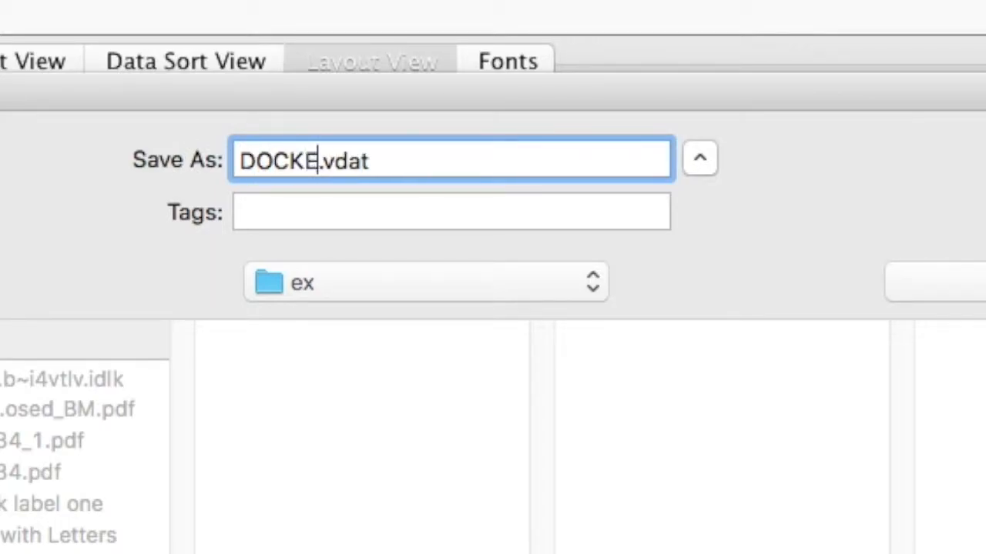
key("BackSpace")
type("BOOK NU")
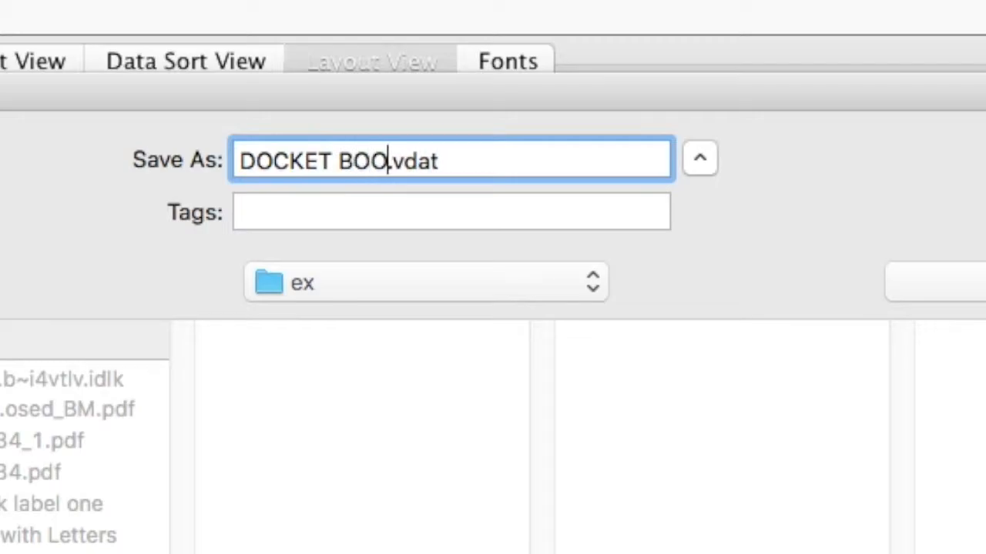
type("MBERS")
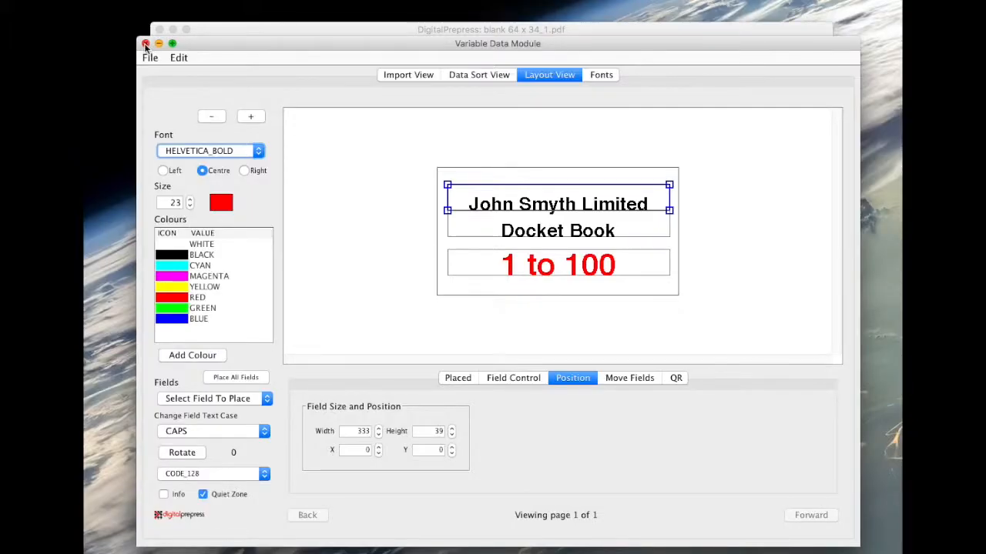
left_click(147, 45)
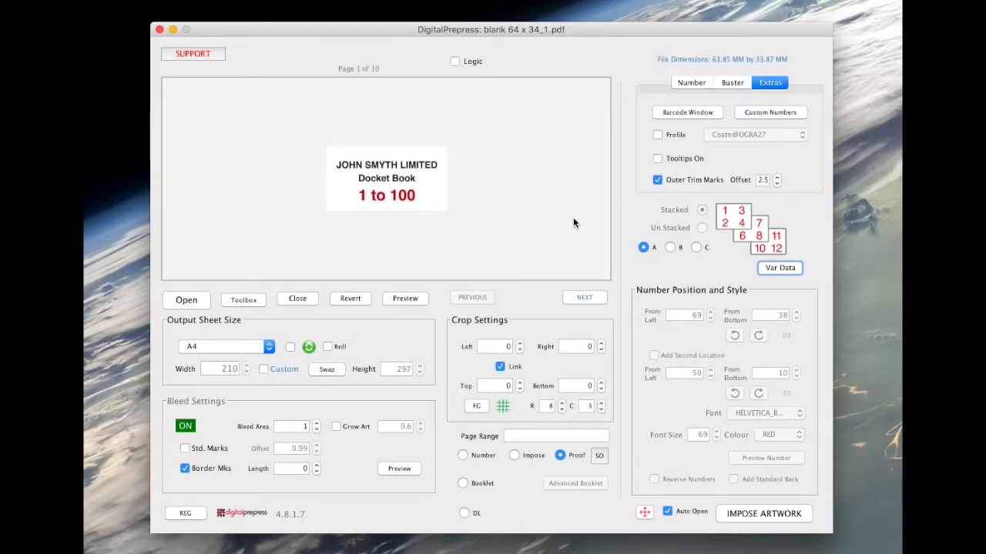